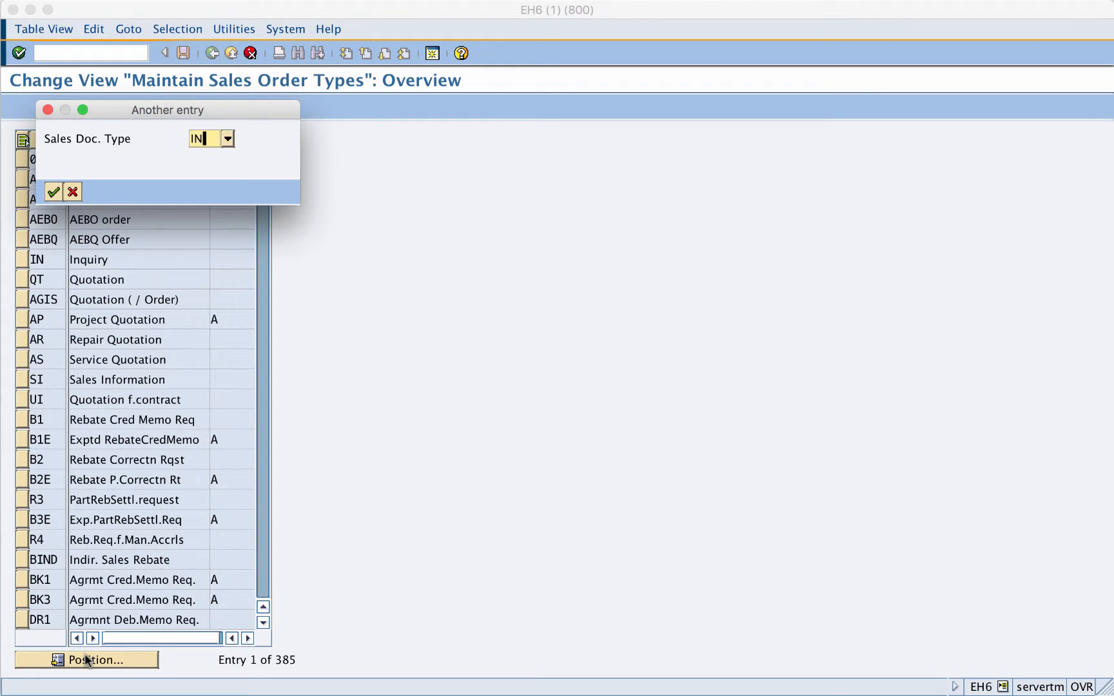
- Copy sales document type IN as a new type ZIN with the description "Z-Inquiry Test Doc"
{"action": "key", "text": "Return"}
{"action": "left_click", "coordinate": [23, 159]}
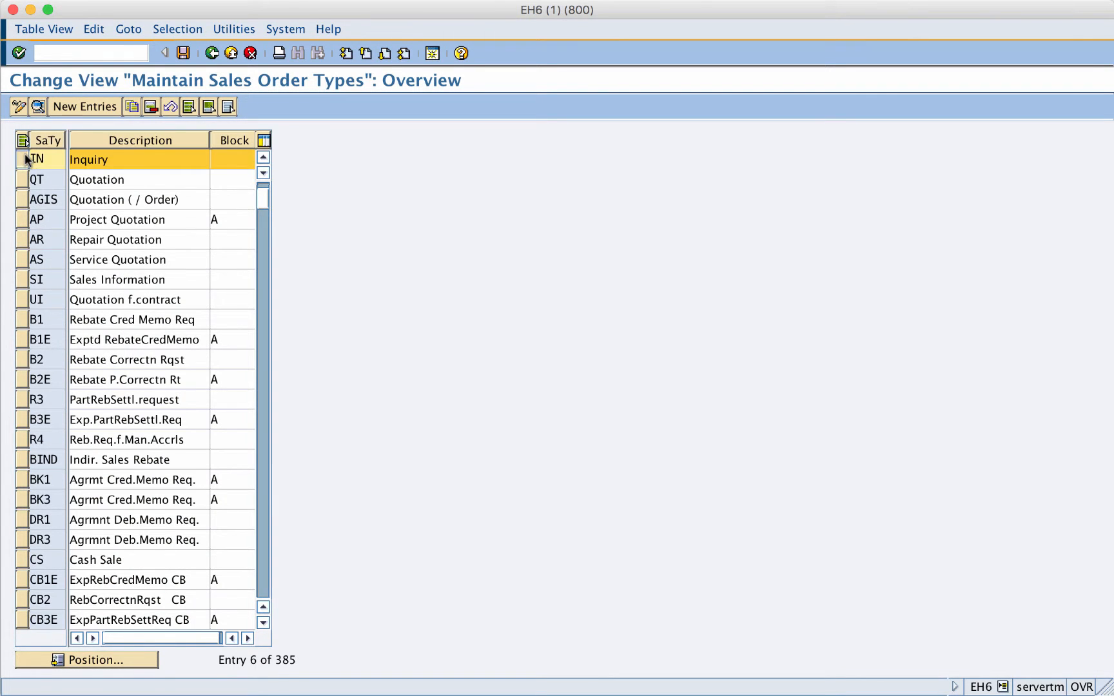
{"action": "left_click", "coordinate": [131, 107]}
{"action": "type", "text": "ZIN"}
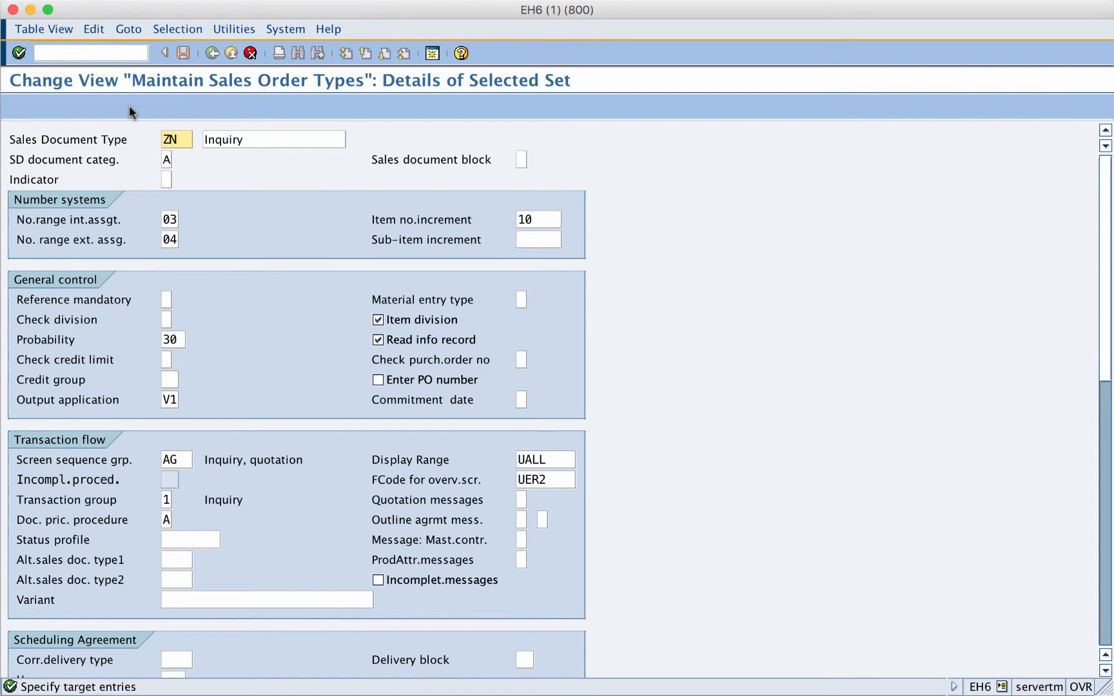
{"action": "key", "text": "Tab"}
{"action": "type", "text": "Z"}
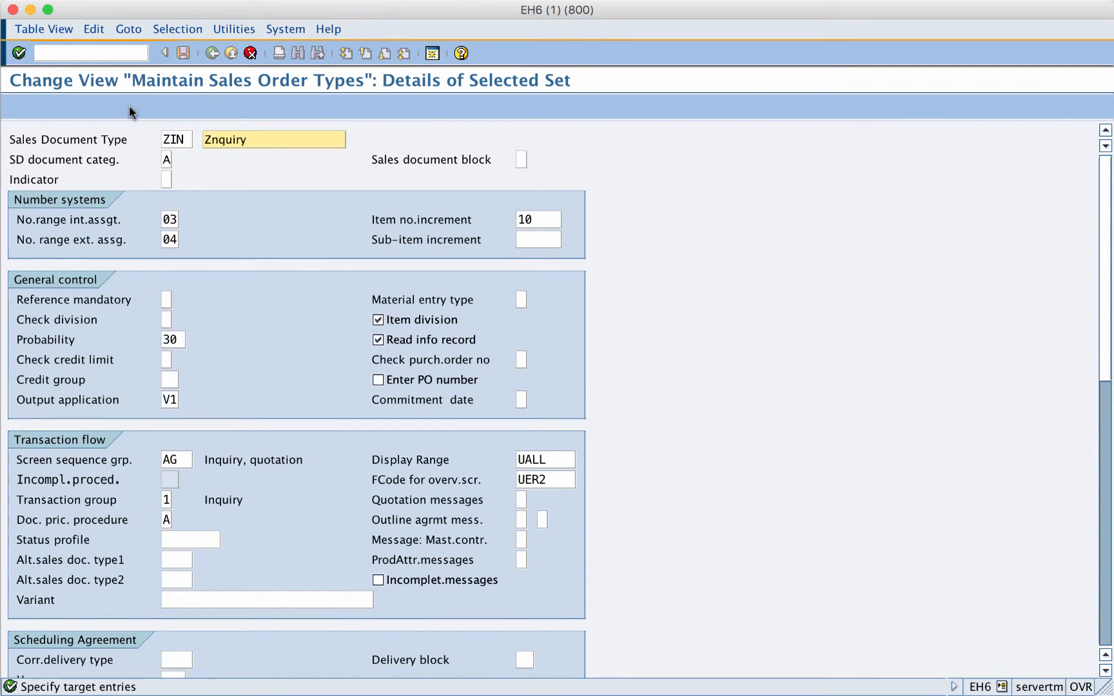
{"action": "type", "text": "-Inquiry Test Doc"}
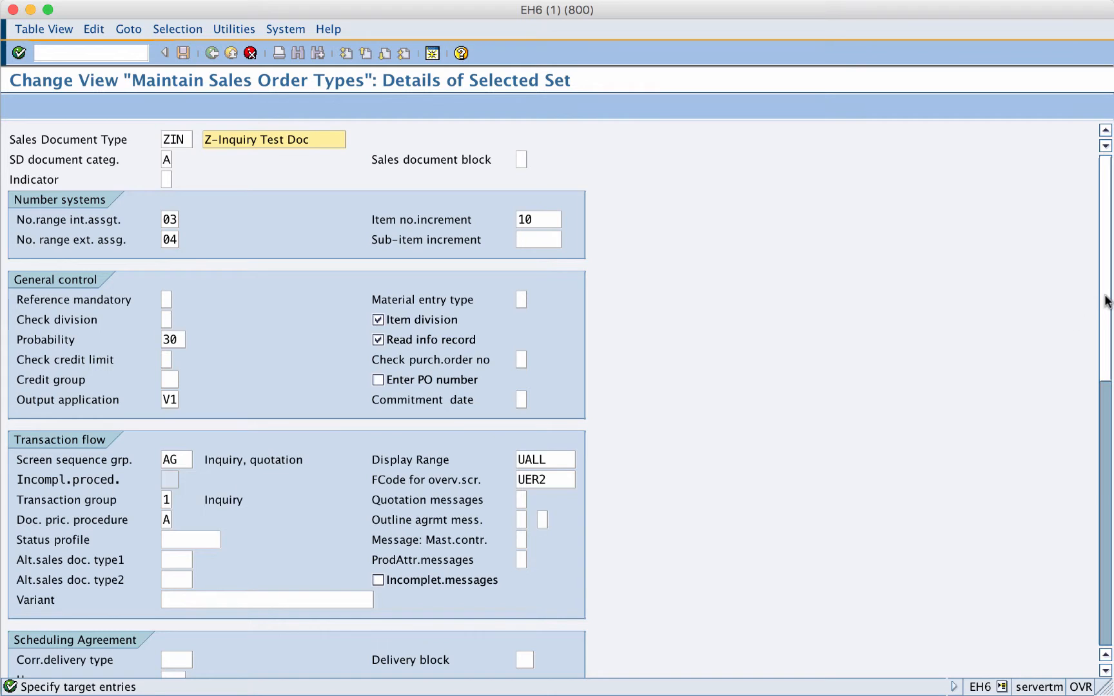
- Choose document pricing procedure A (Standard) for ZIN and accept the copied type as relevant for copying control
{"action": "scroll", "coordinate": [1106, 316], "scroll_direction": "down", "scroll_amount": 2}
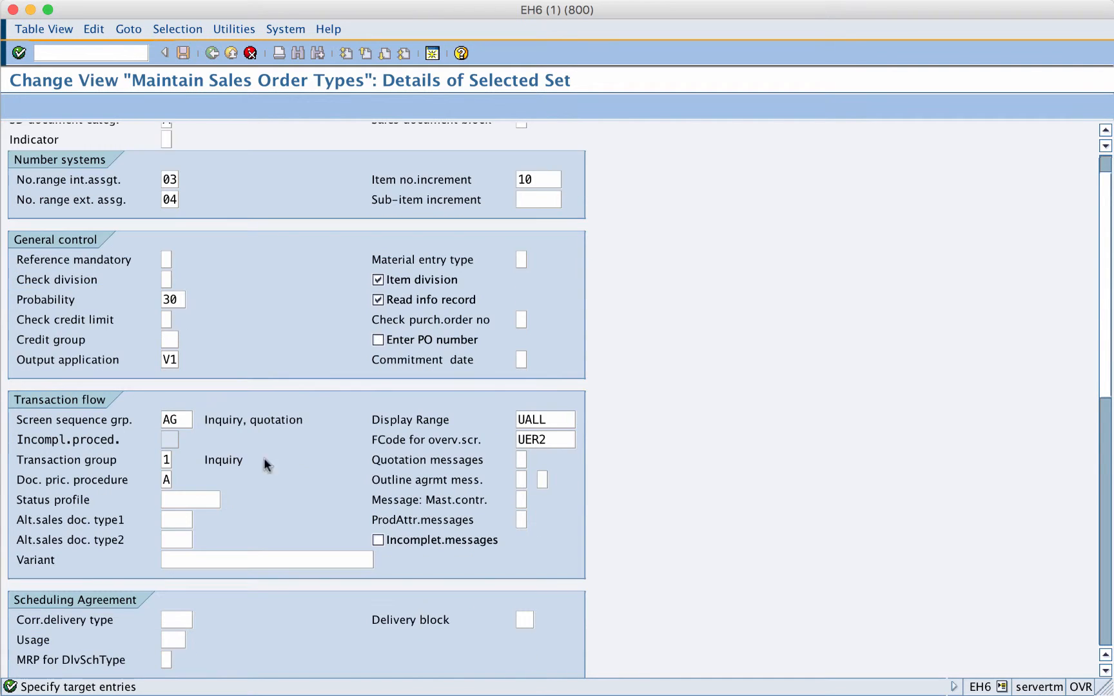
{"action": "left_click", "coordinate": [167, 480]}
{"action": "left_click_drag", "start_coordinate": [19, 480], "coordinate": [130, 481]}
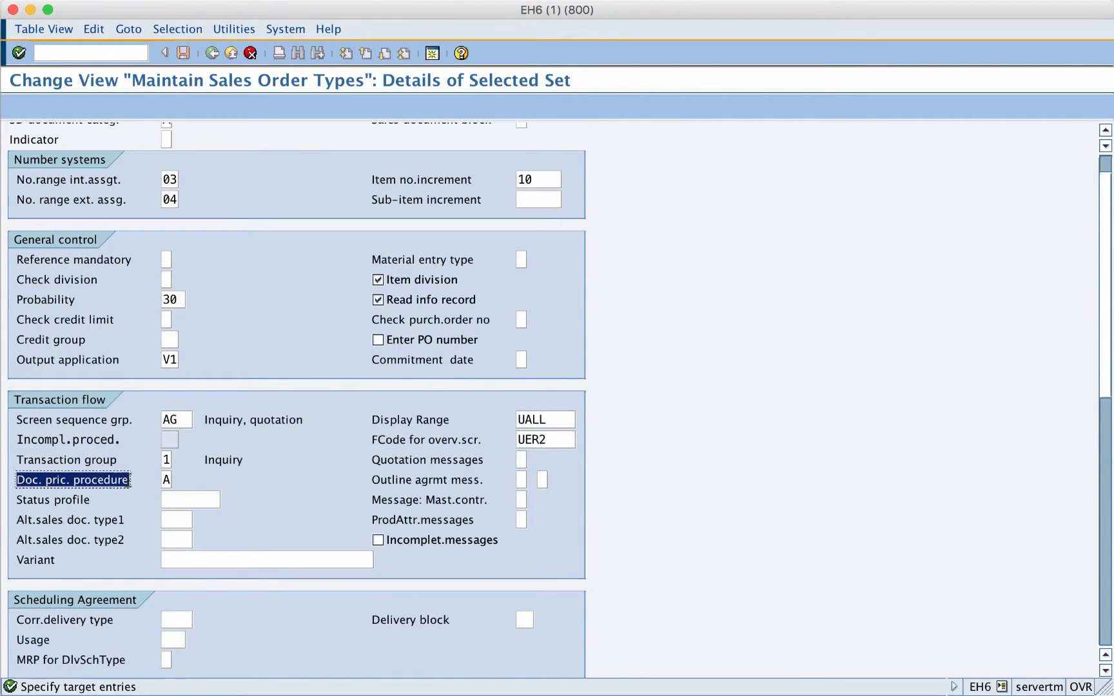
{"action": "left_click", "coordinate": [163, 480]}
{"action": "left_click", "coordinate": [180, 479]}
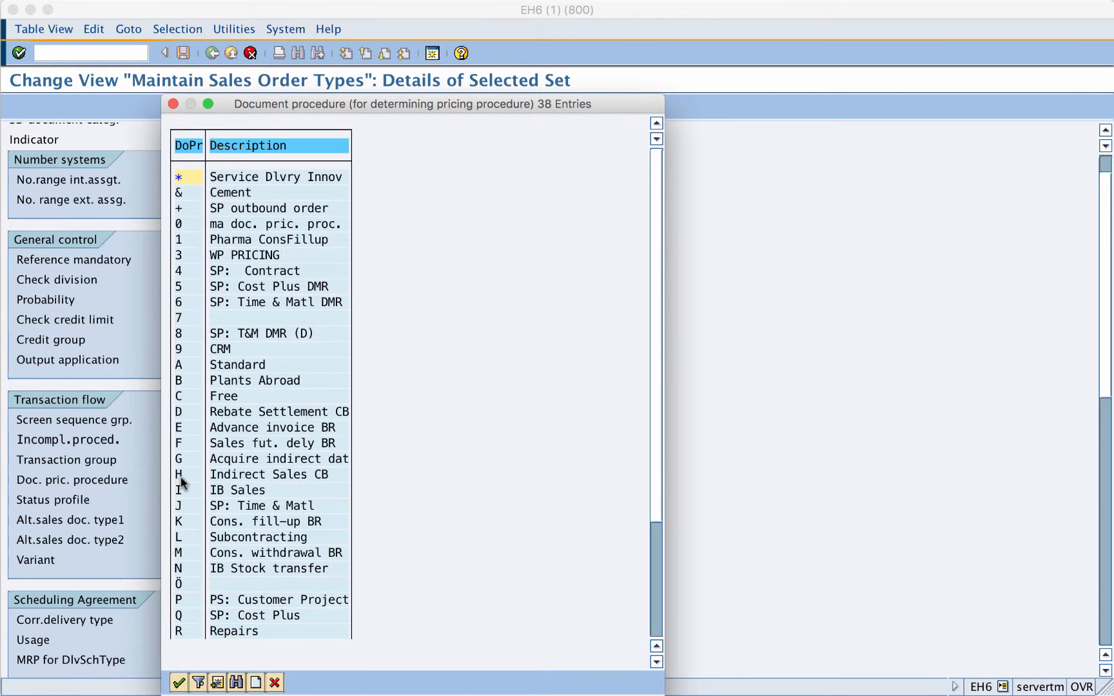
{"action": "left_click", "coordinate": [183, 366]}
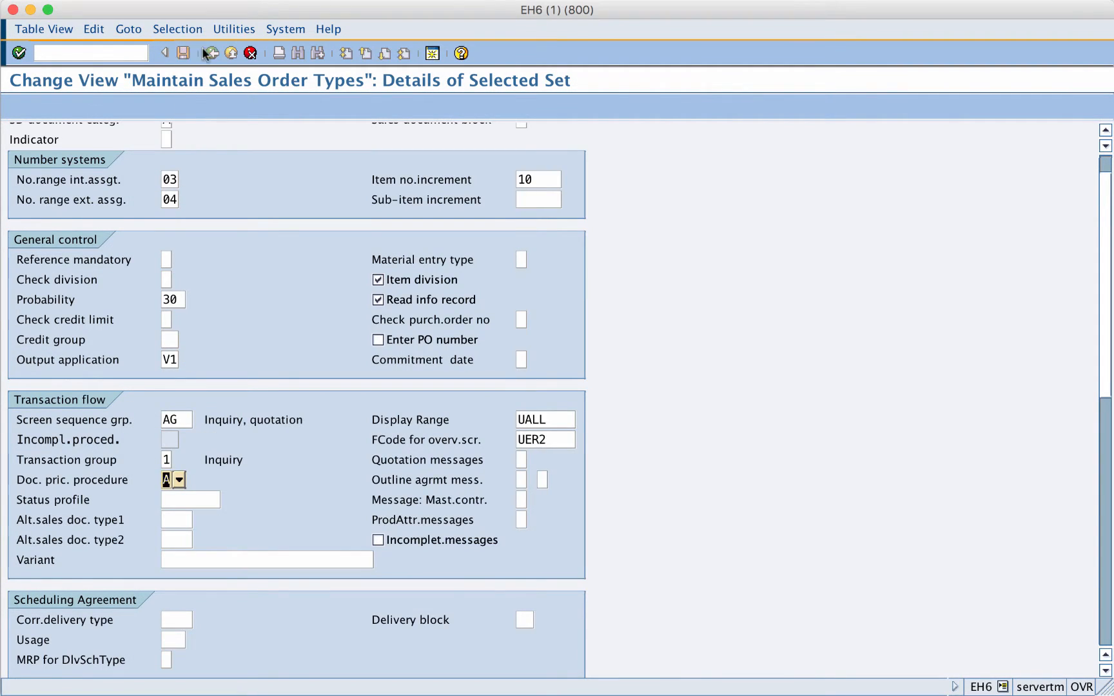
{"action": "left_click", "coordinate": [19, 54]}
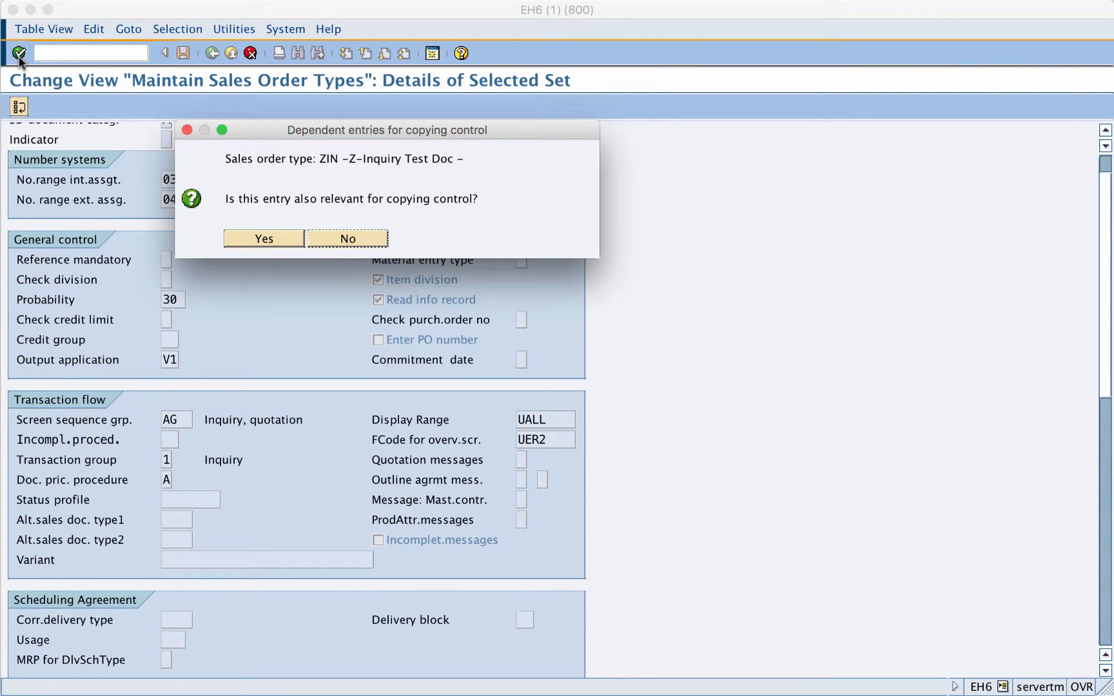
{"action": "left_click", "coordinate": [278, 237]}
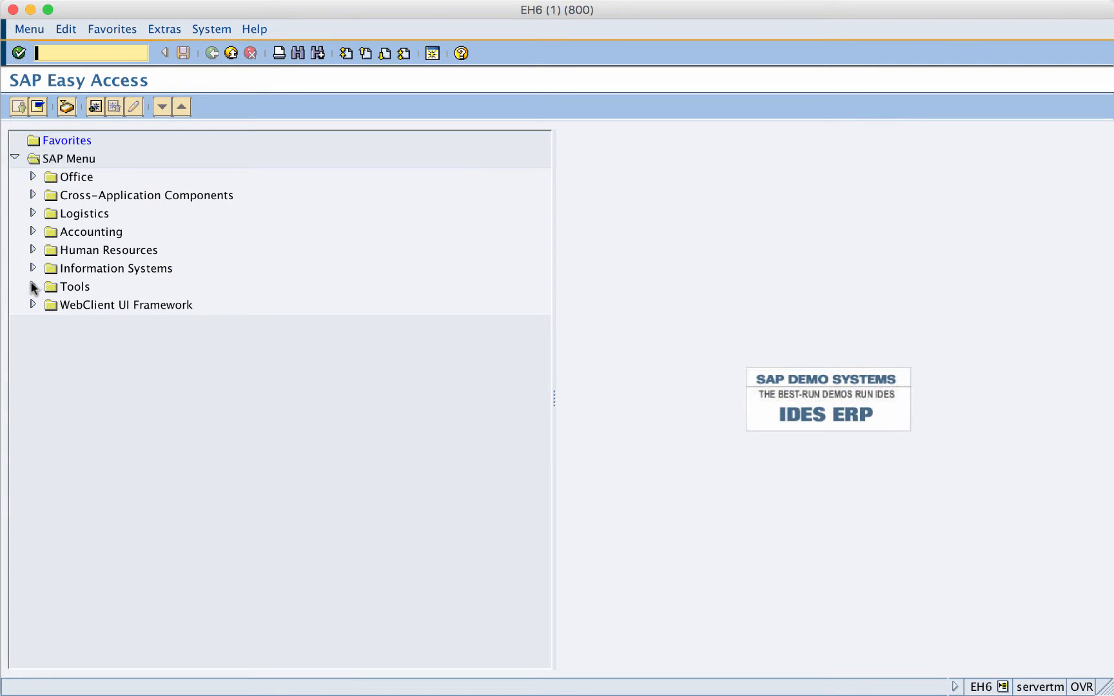
- Start the SPRO Execute Project transaction and display the SAP Reference IMG
{"action": "left_click", "coordinate": [32, 287]}
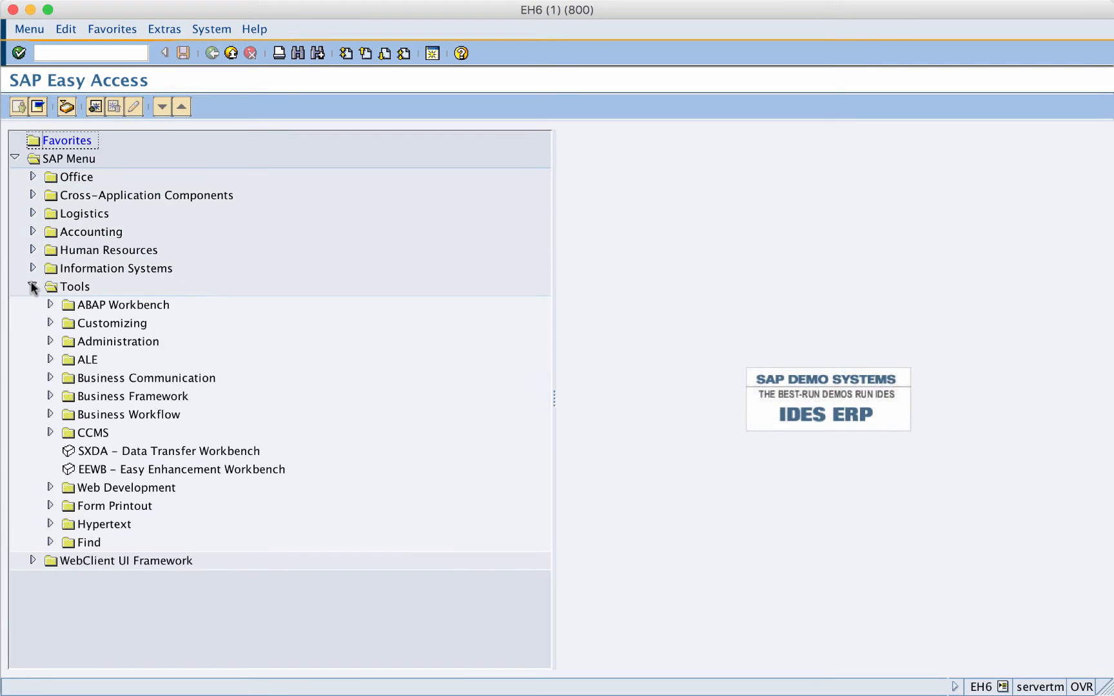
{"action": "left_click", "coordinate": [80, 326]}
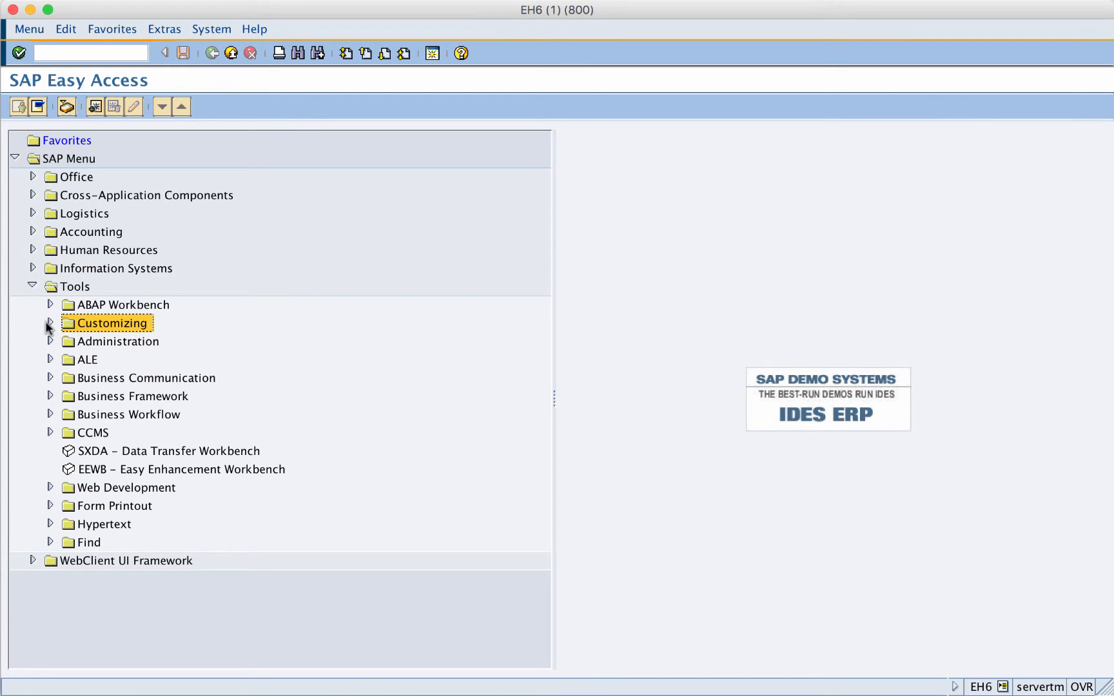
{"action": "left_click", "coordinate": [50, 323]}
{"action": "left_click", "coordinate": [103, 342]}
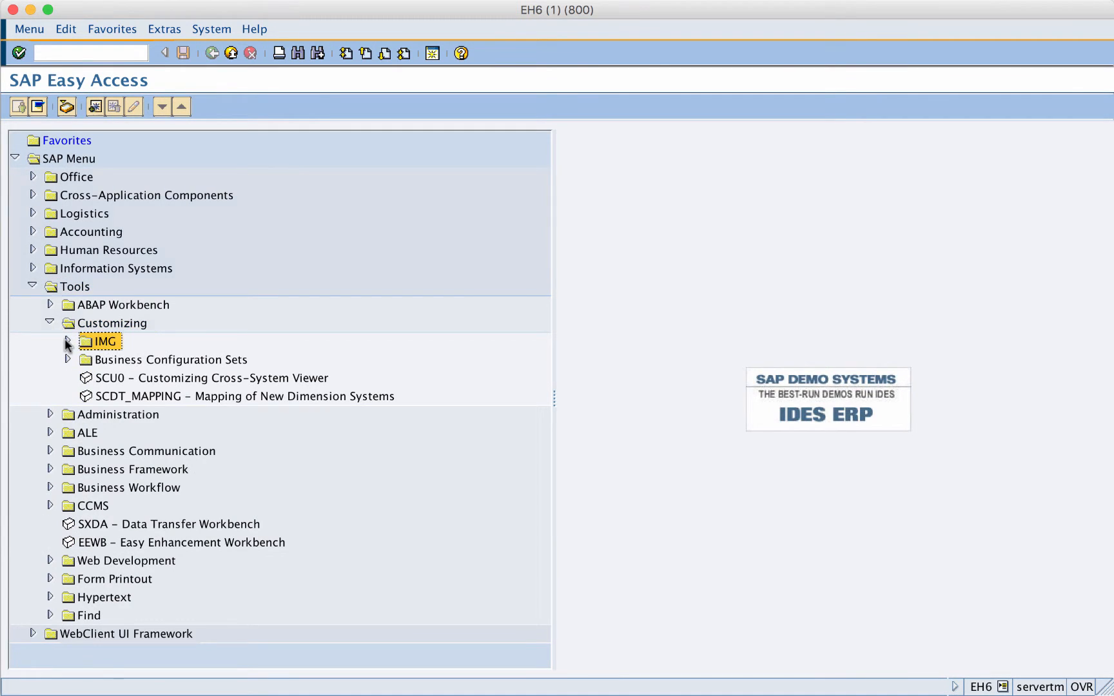
{"action": "left_click", "coordinate": [66, 340]}
{"action": "double_click", "coordinate": [122, 362]}
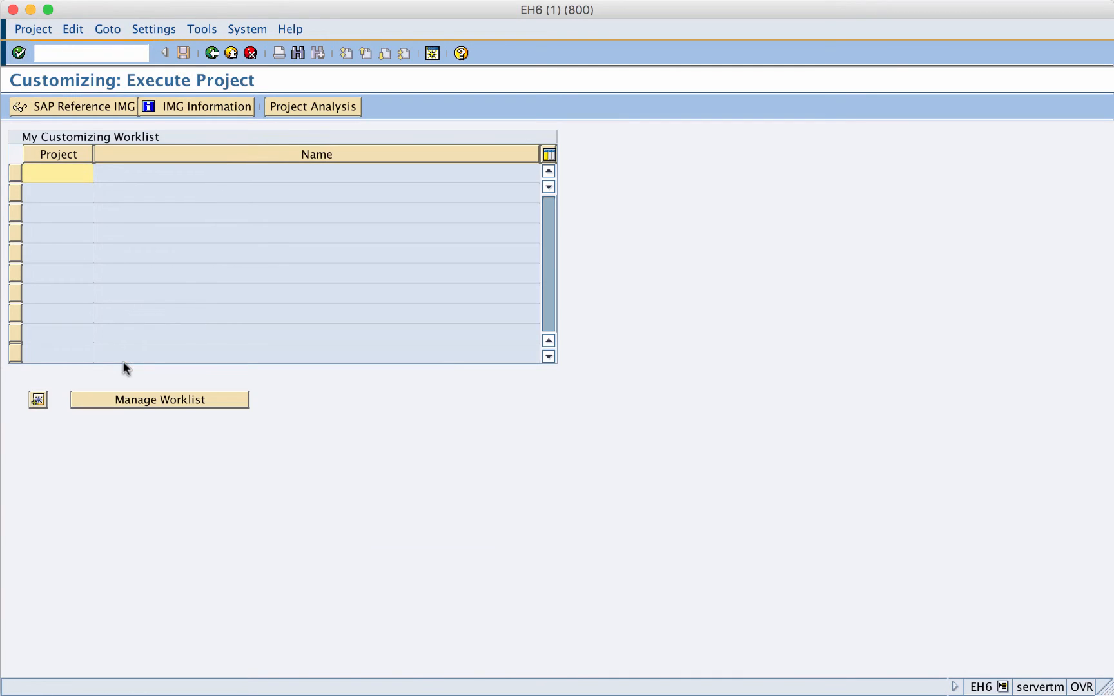
{"action": "left_click", "coordinate": [109, 106]}
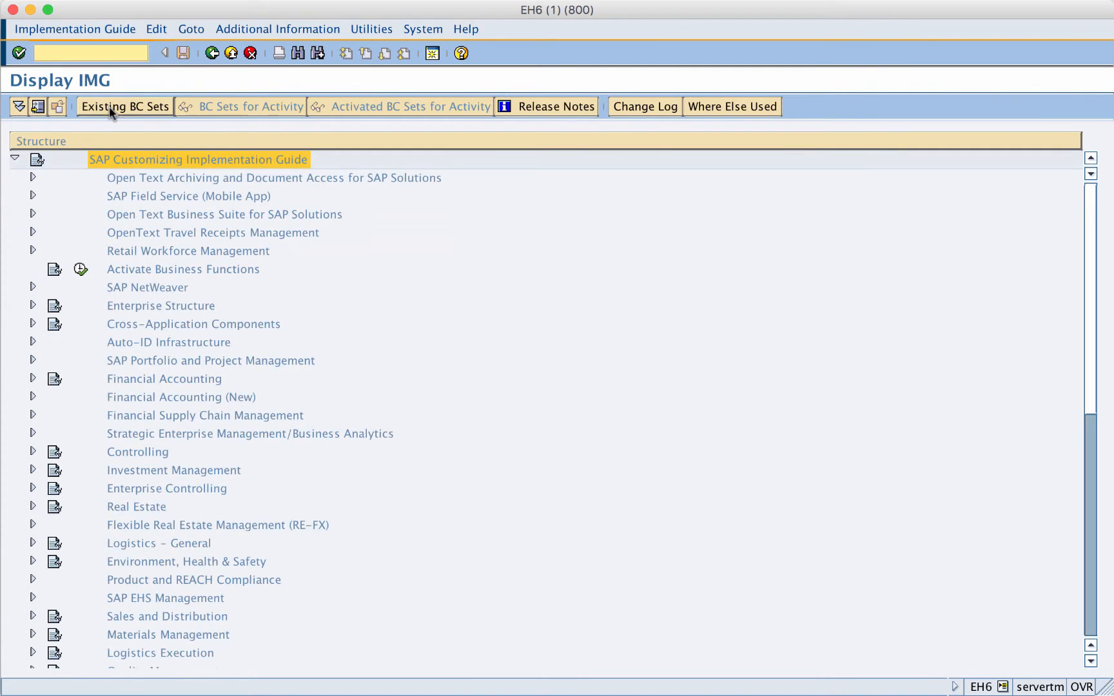
- Open the Define And Assign Pricing Procedures activity under the Pricing Control settings of Sales and Distribution's Basic Functions
{"action": "left_click", "coordinate": [121, 617]}
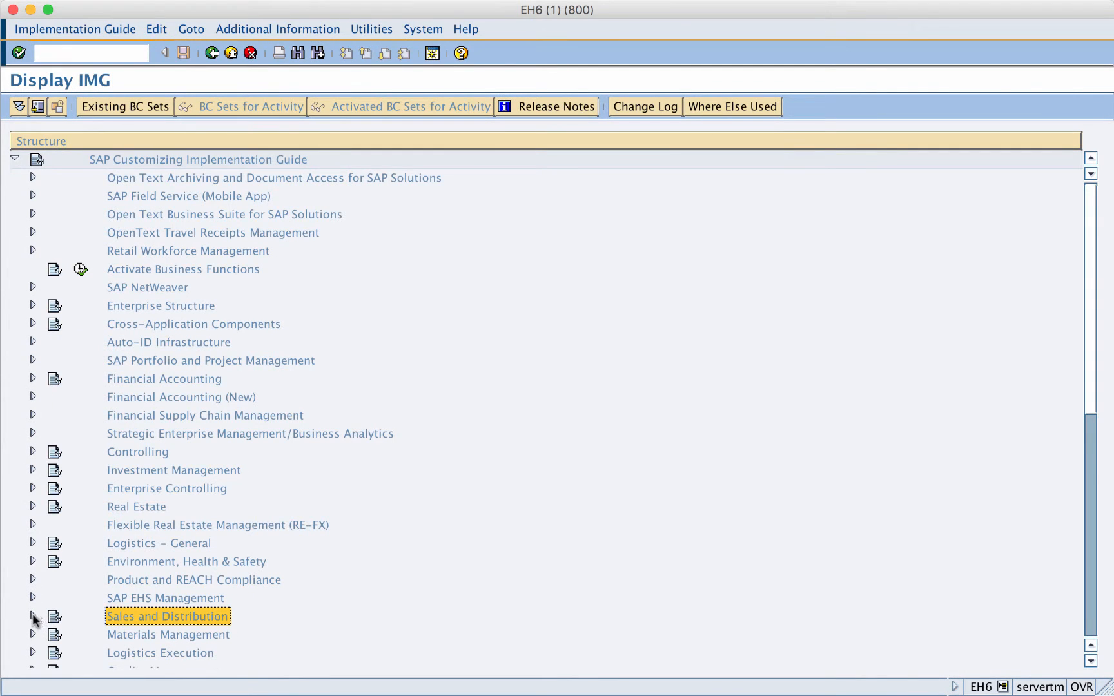
{"action": "left_click", "coordinate": [33, 617]}
{"action": "left_click", "coordinate": [135, 355]}
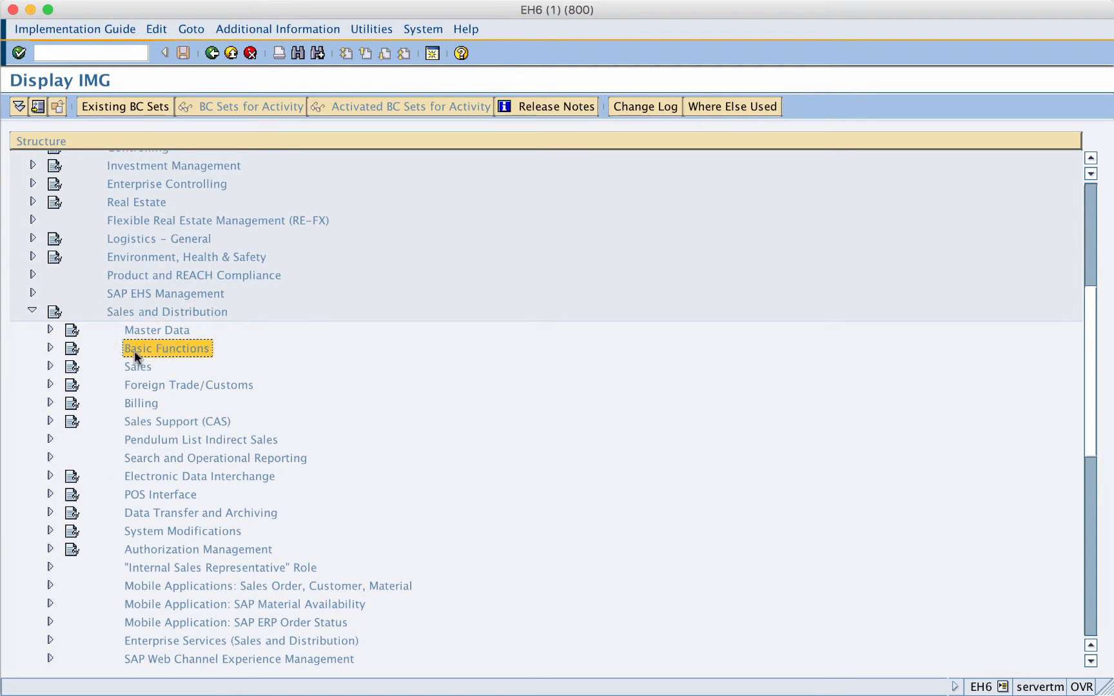
{"action": "left_click", "coordinate": [51, 348]}
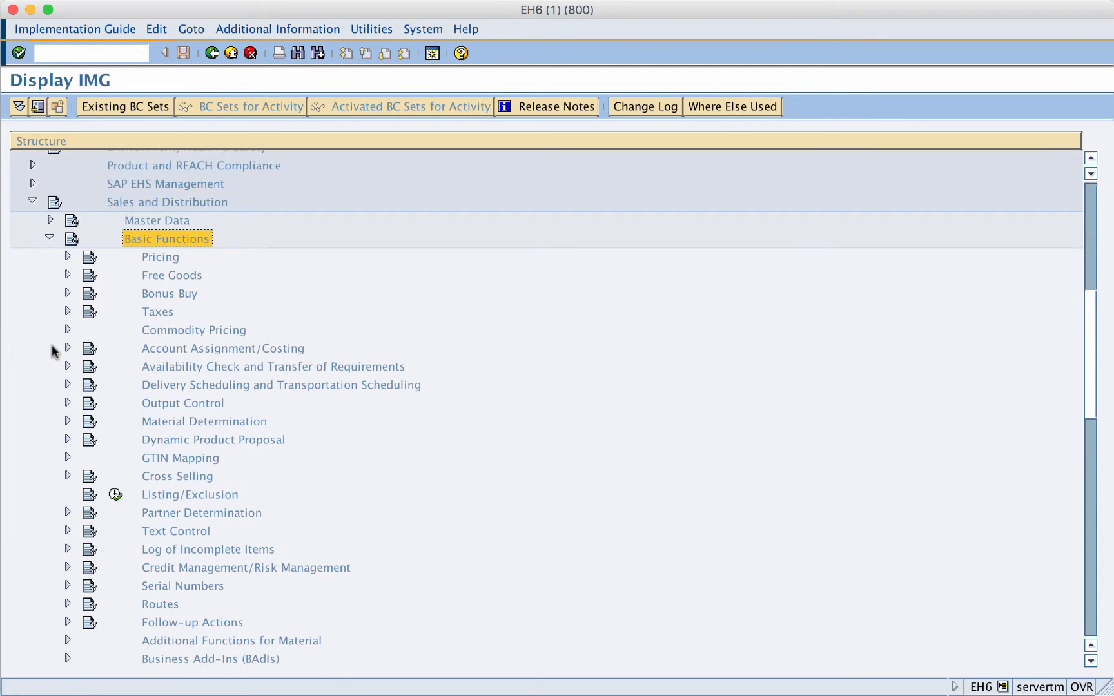
{"action": "left_click", "coordinate": [145, 260]}
{"action": "left_click", "coordinate": [67, 257]}
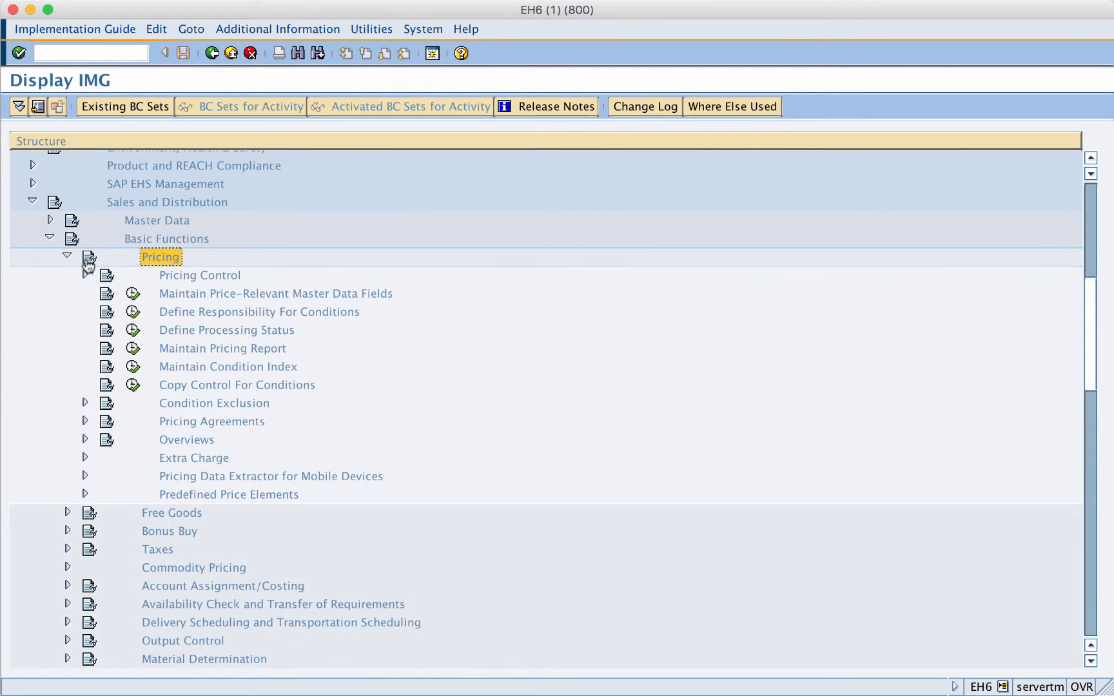
{"action": "left_click", "coordinate": [167, 274]}
{"action": "left_click", "coordinate": [86, 275]}
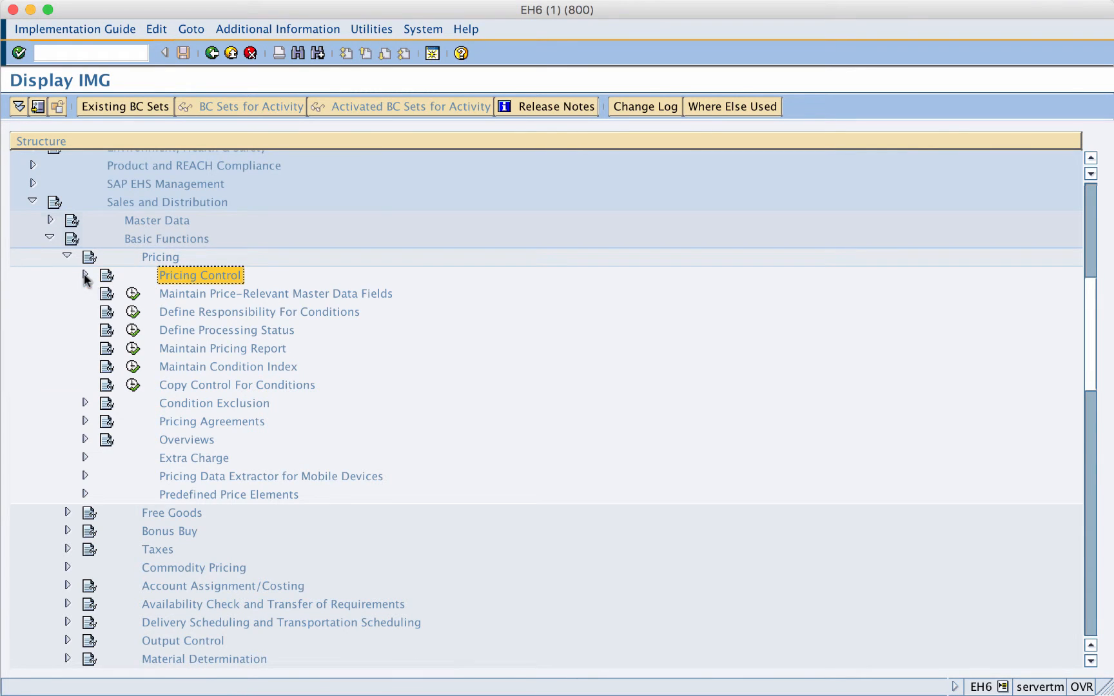
{"action": "left_click", "coordinate": [221, 367]}
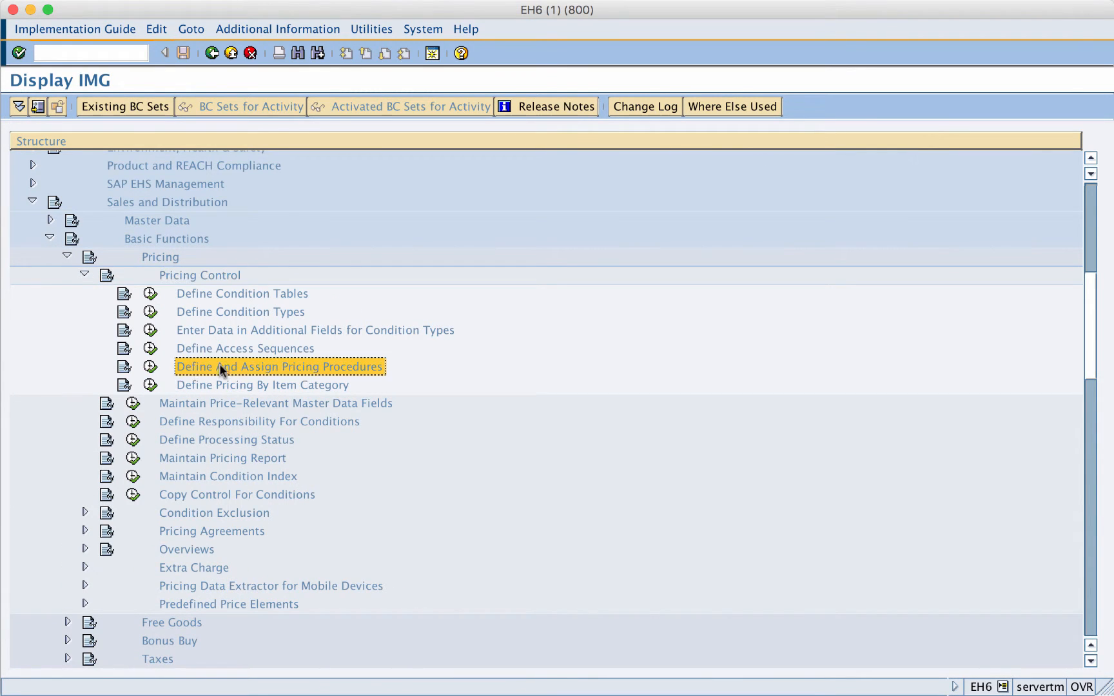
{"action": "left_click", "coordinate": [150, 367]}
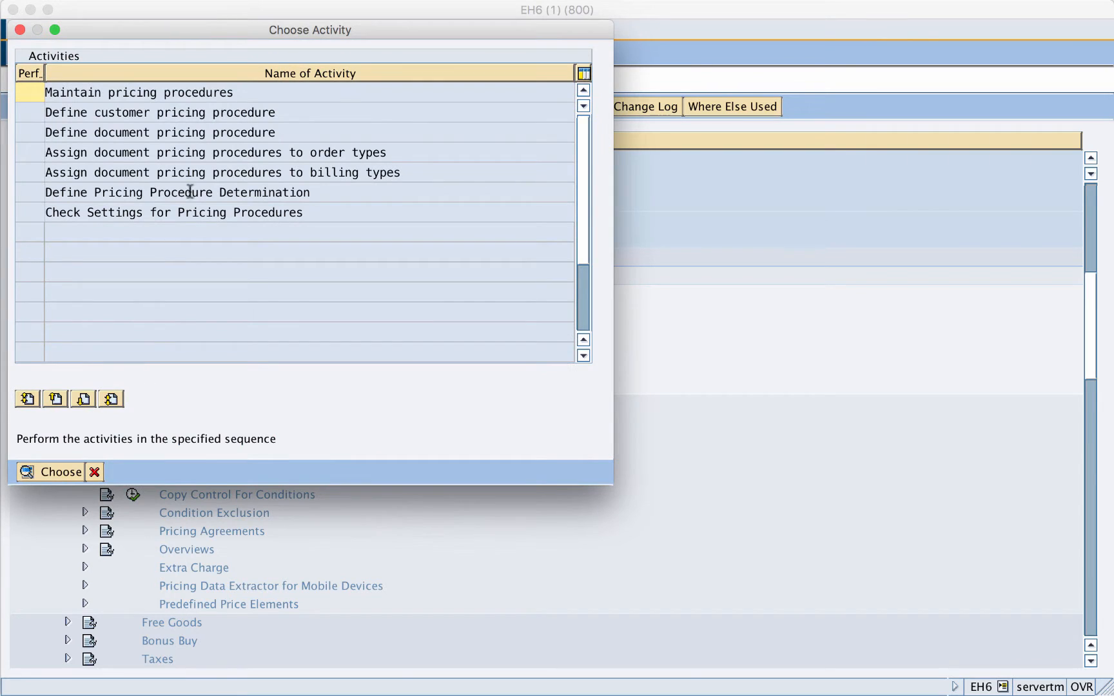
- Choose the "Define document pricing procedure" activity to maintain its entries
{"action": "left_click", "coordinate": [281, 133]}
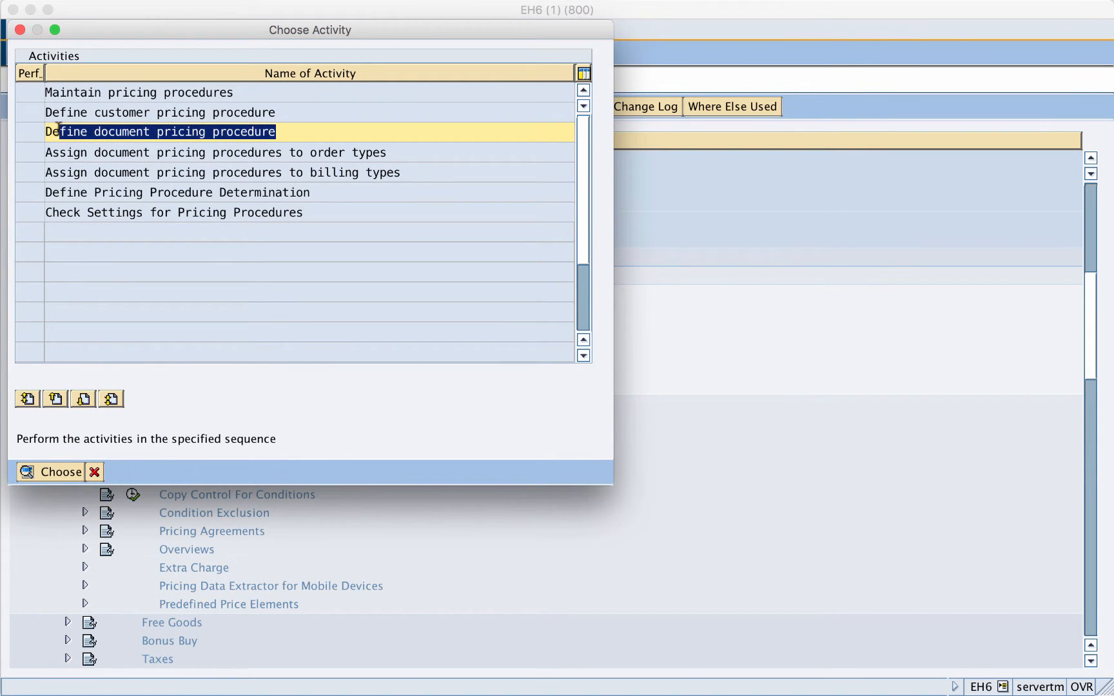
{"action": "left_click", "coordinate": [28, 132]}
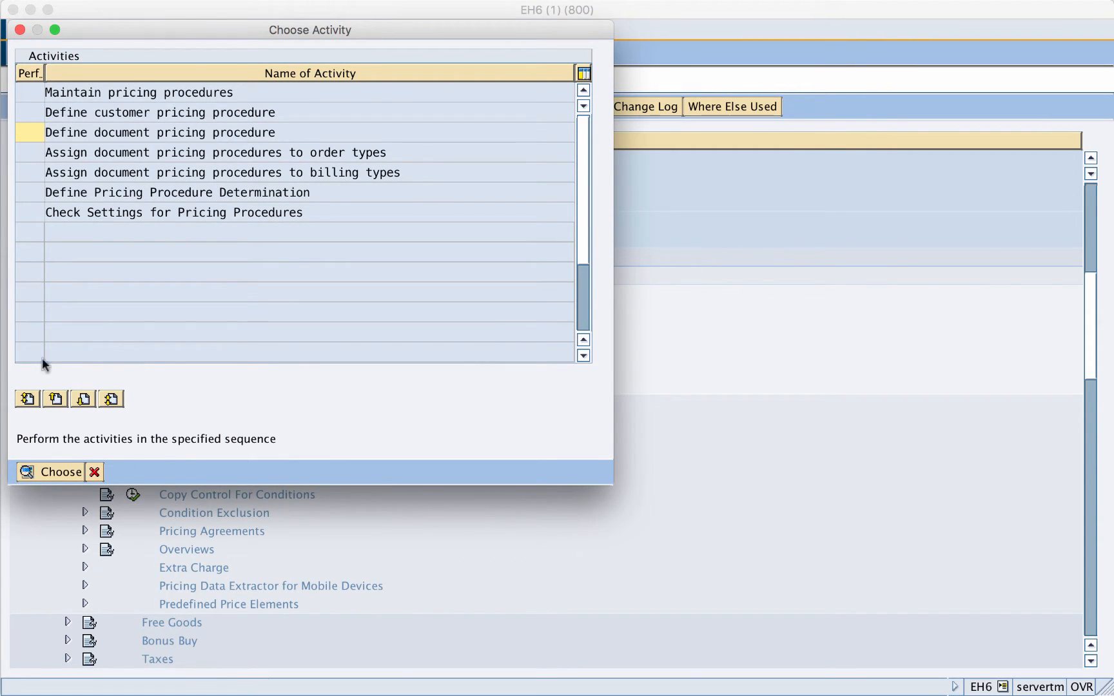
{"action": "left_click", "coordinate": [37, 473]}
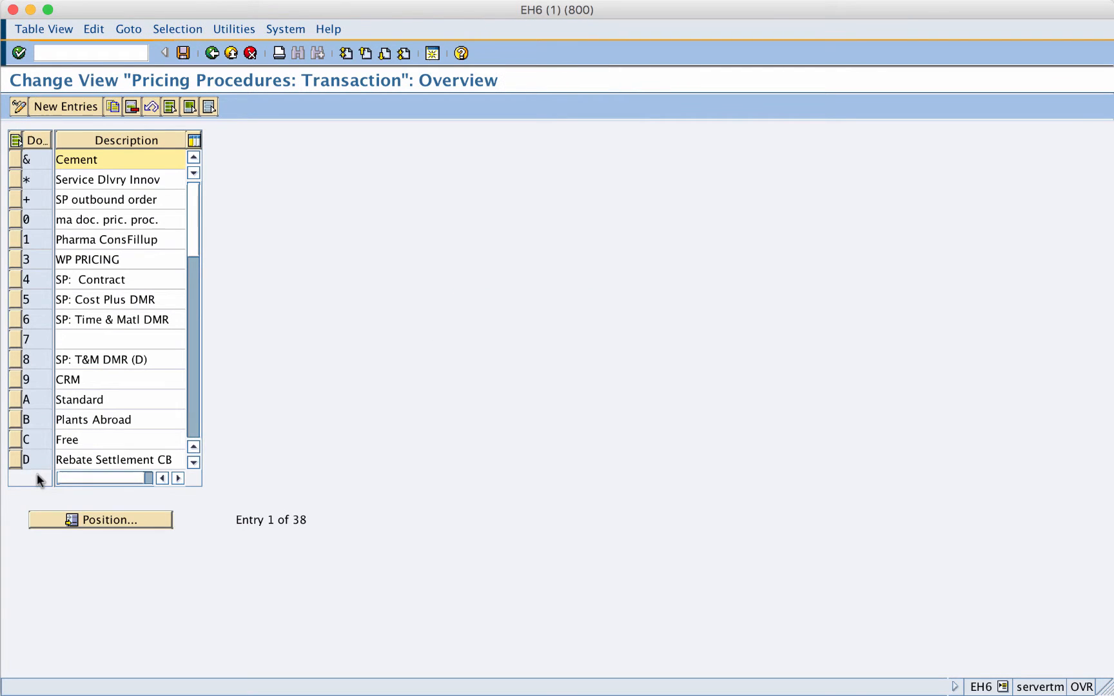
- Copy document pricing procedure A (Standard) as a new entry O with the description "Z-Std." and select it
{"action": "left_click", "coordinate": [13, 404]}
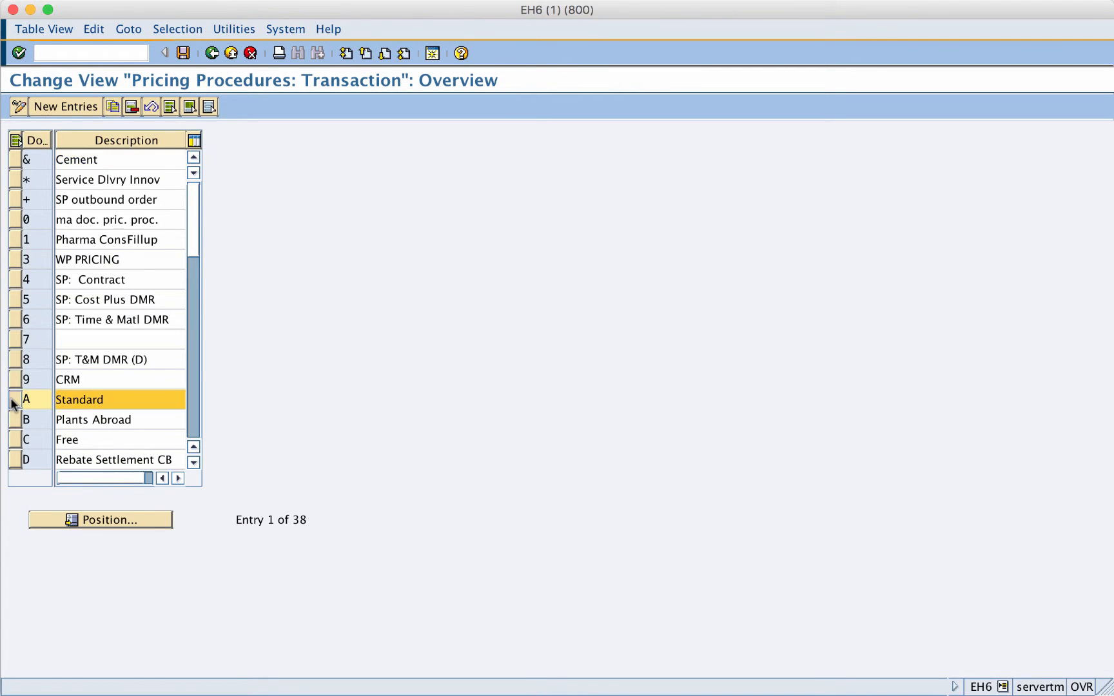
{"action": "left_click", "coordinate": [109, 107]}
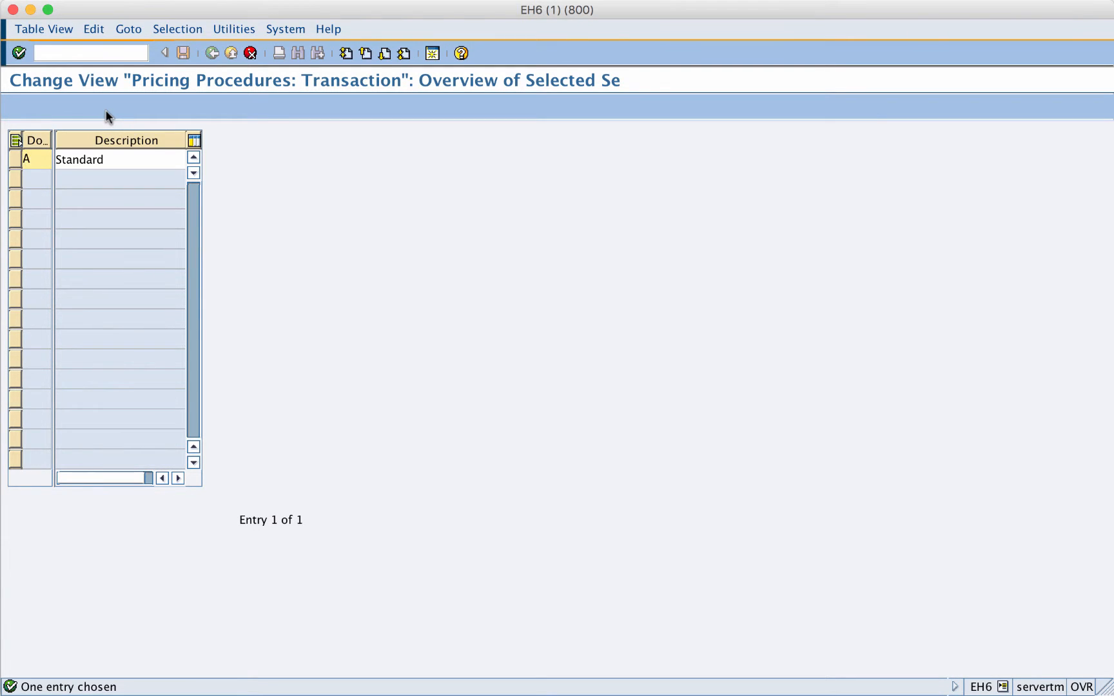
{"action": "type", "text": "0"}
{"action": "key", "text": "Tab"}
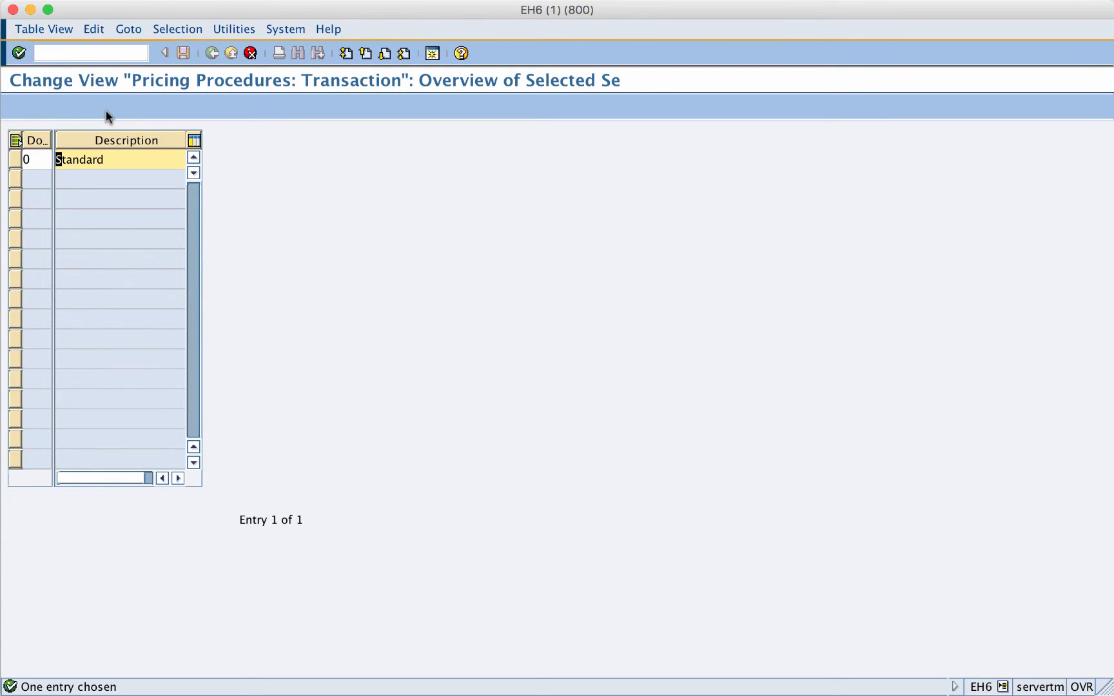
{"action": "type", "text": "Z-Std."}
{"action": "key", "text": "Delete"}
{"action": "key", "text": "Delete"}
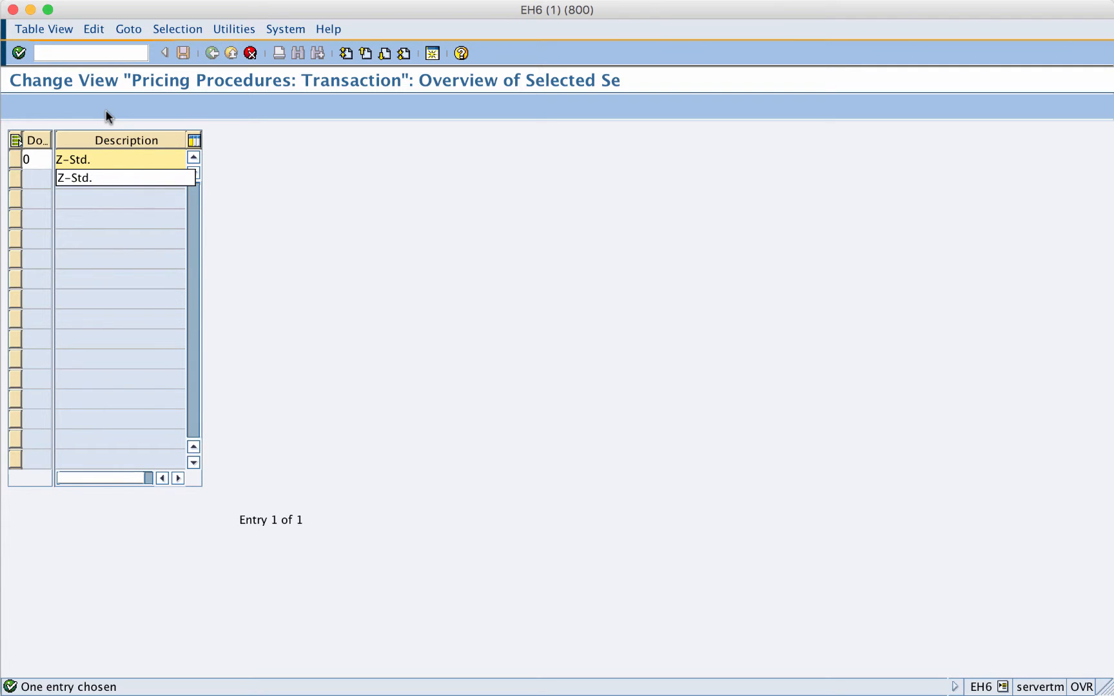
{"action": "key", "text": "Down"}
{"action": "key", "text": "Return"}
{"action": "key", "text": "Return"}
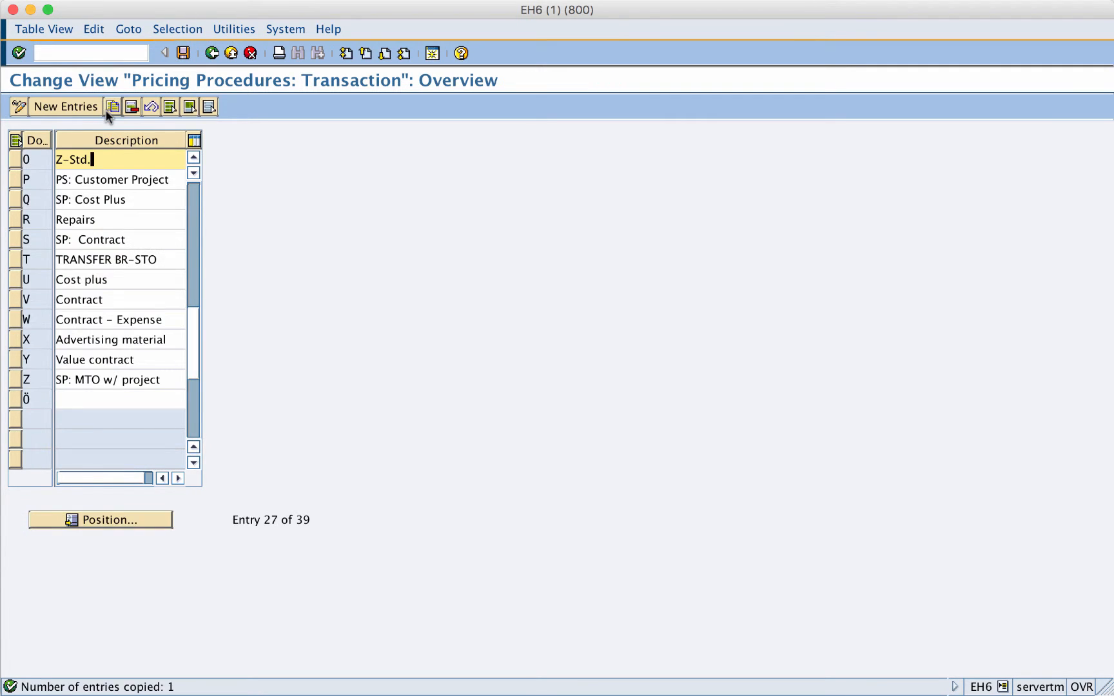
{"action": "left_click", "coordinate": [15, 160]}
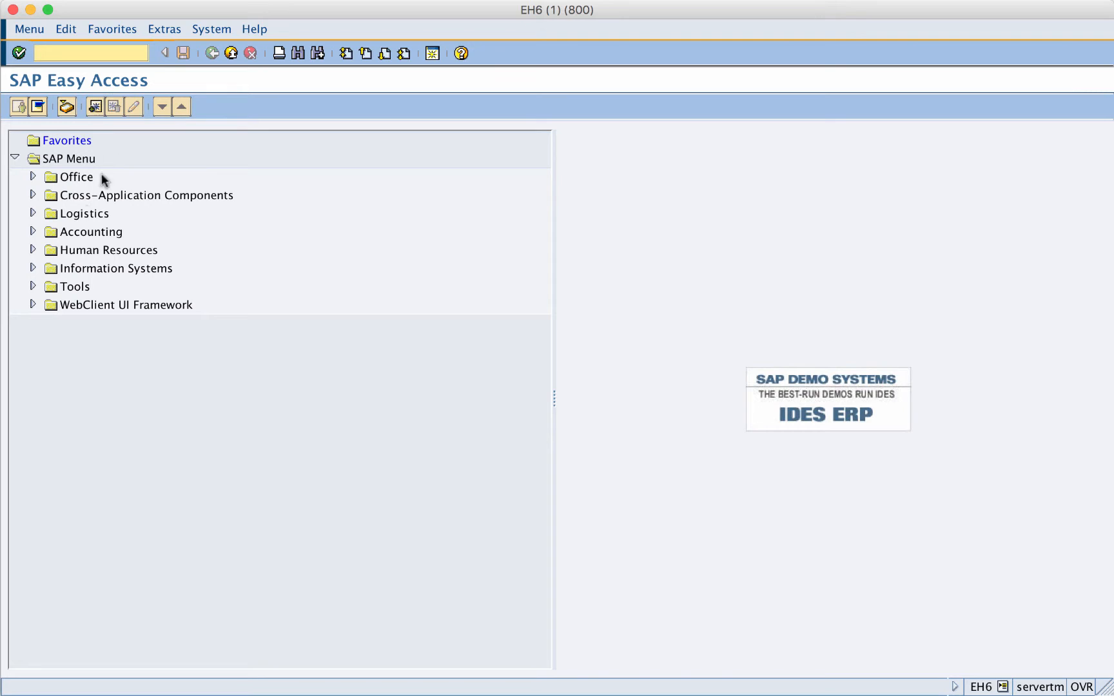
- Start the SPRO Execute Project transaction from the IMG customizing tools
{"action": "left_click", "coordinate": [70, 286]}
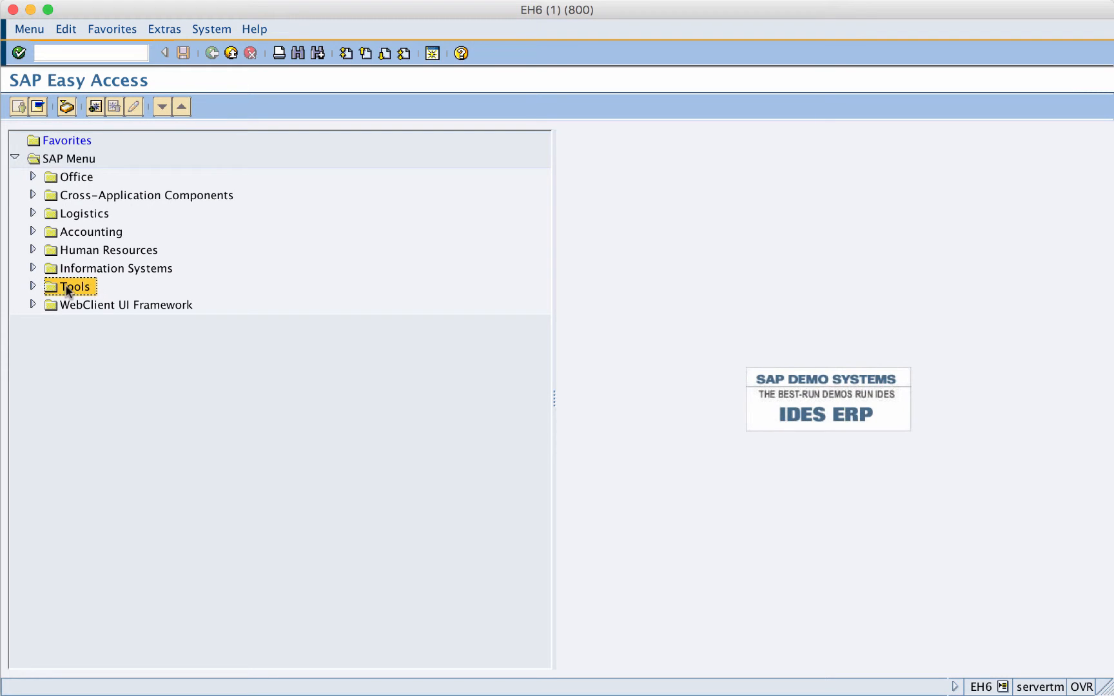
{"action": "left_click", "coordinate": [32, 286]}
{"action": "left_click", "coordinate": [50, 324]}
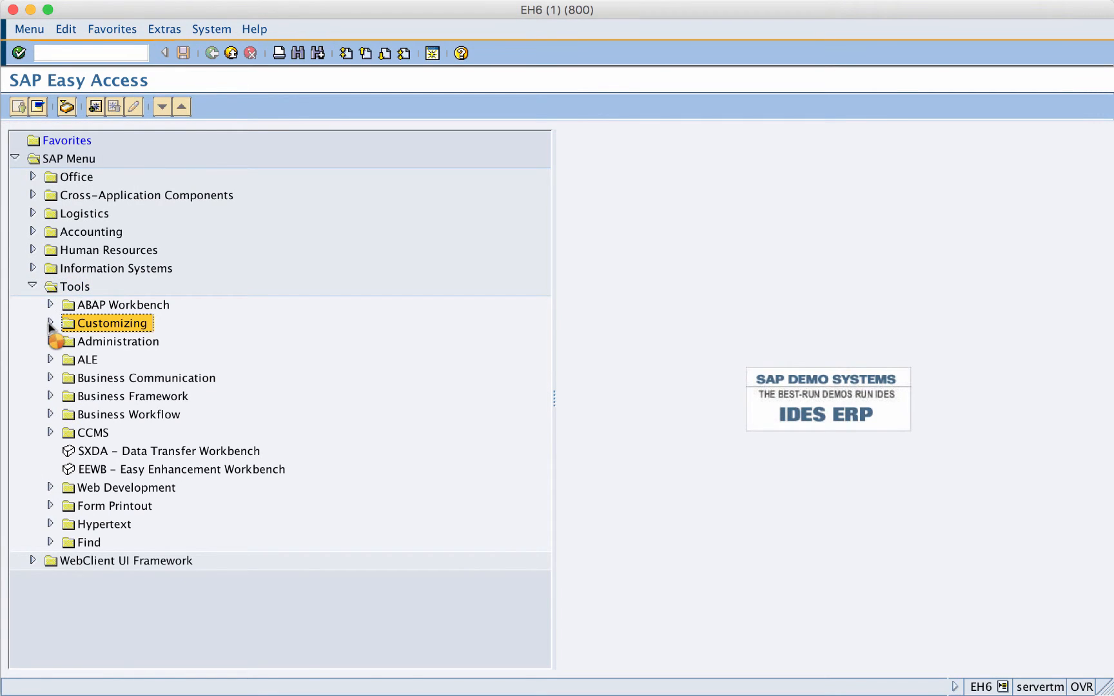
{"action": "left_click", "coordinate": [67, 341]}
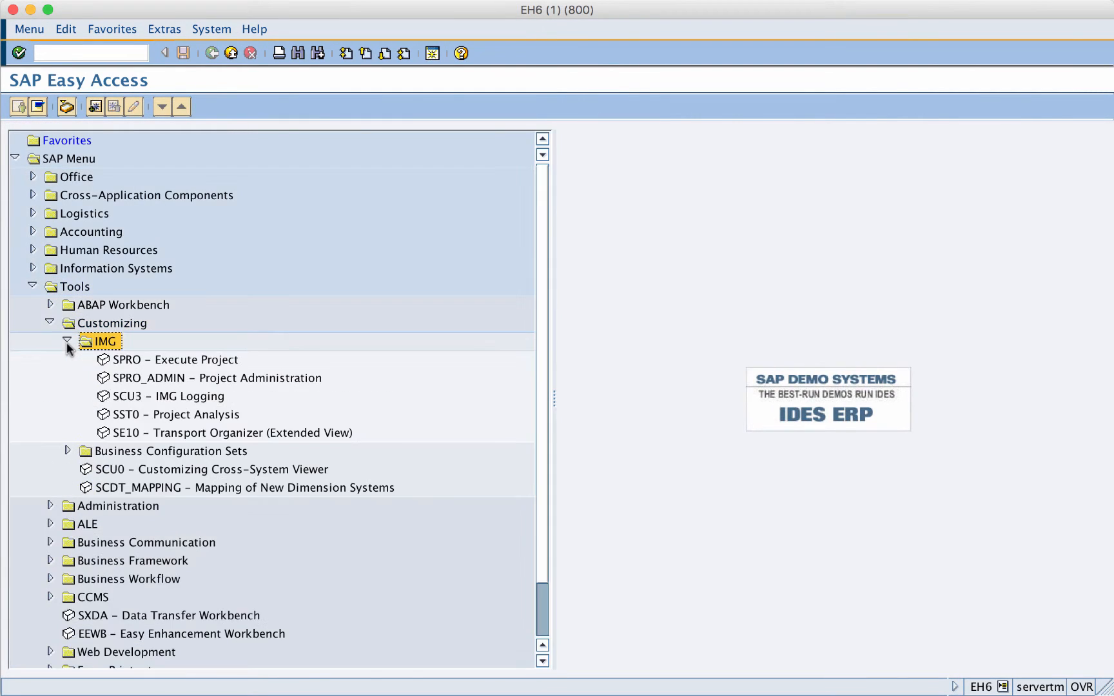
{"action": "double_click", "coordinate": [129, 361]}
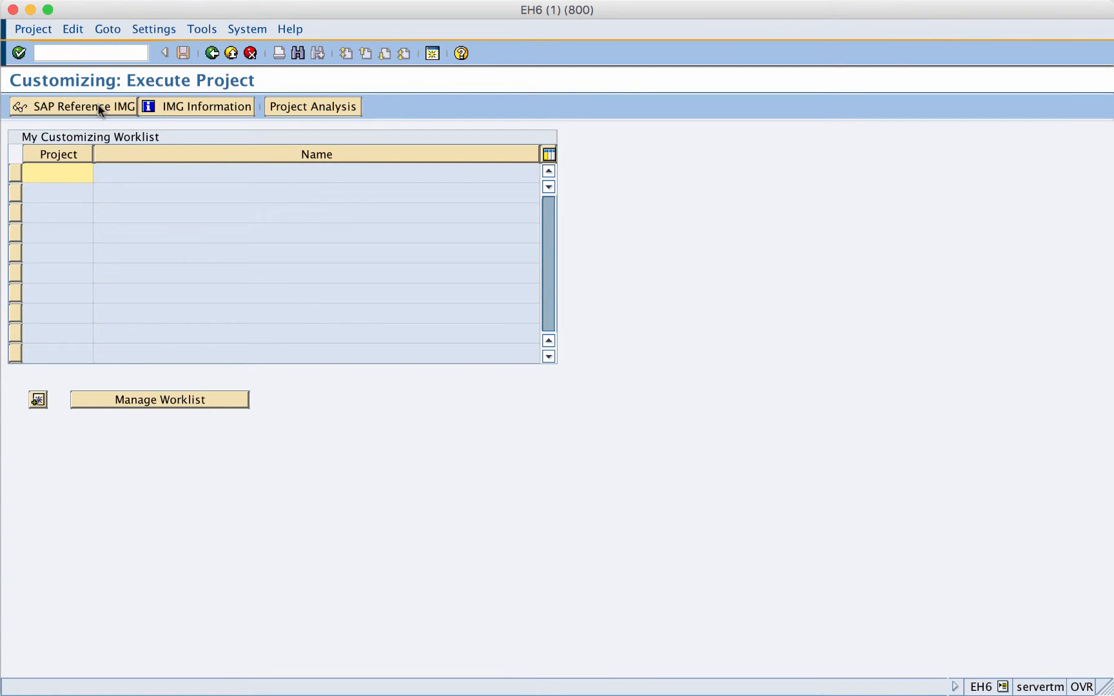
- Display the SAP Reference IMG and expand Basic Functions under Sales and Distribution
{"action": "left_click", "coordinate": [100, 110]}
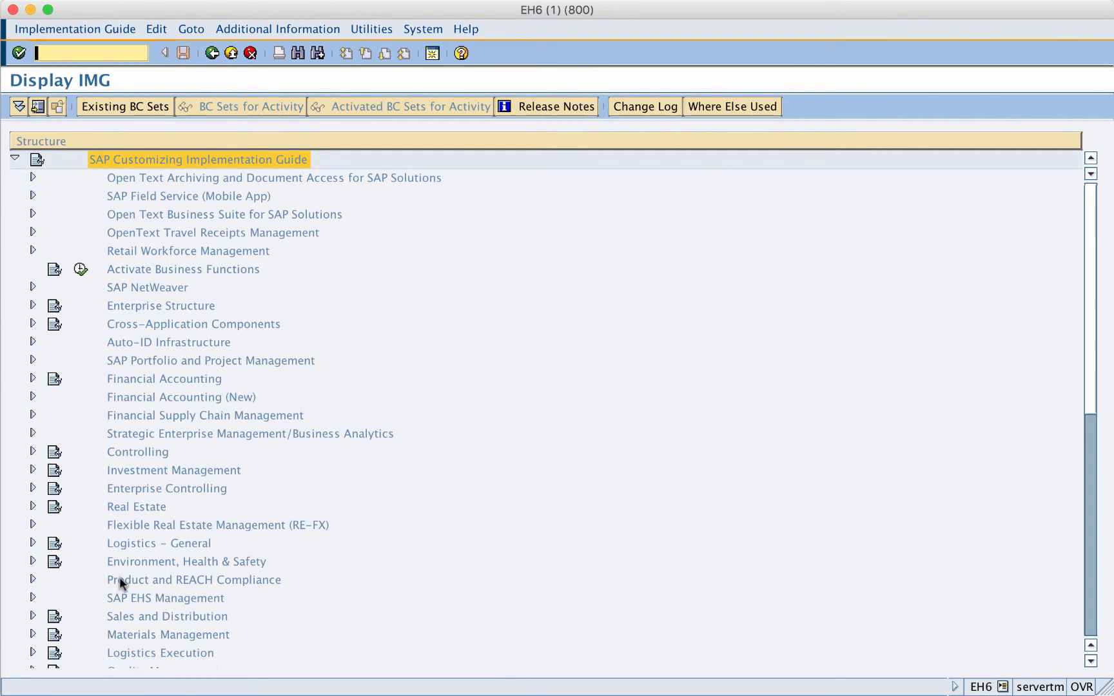
{"action": "left_click", "coordinate": [116, 617]}
{"action": "left_click", "coordinate": [34, 617]}
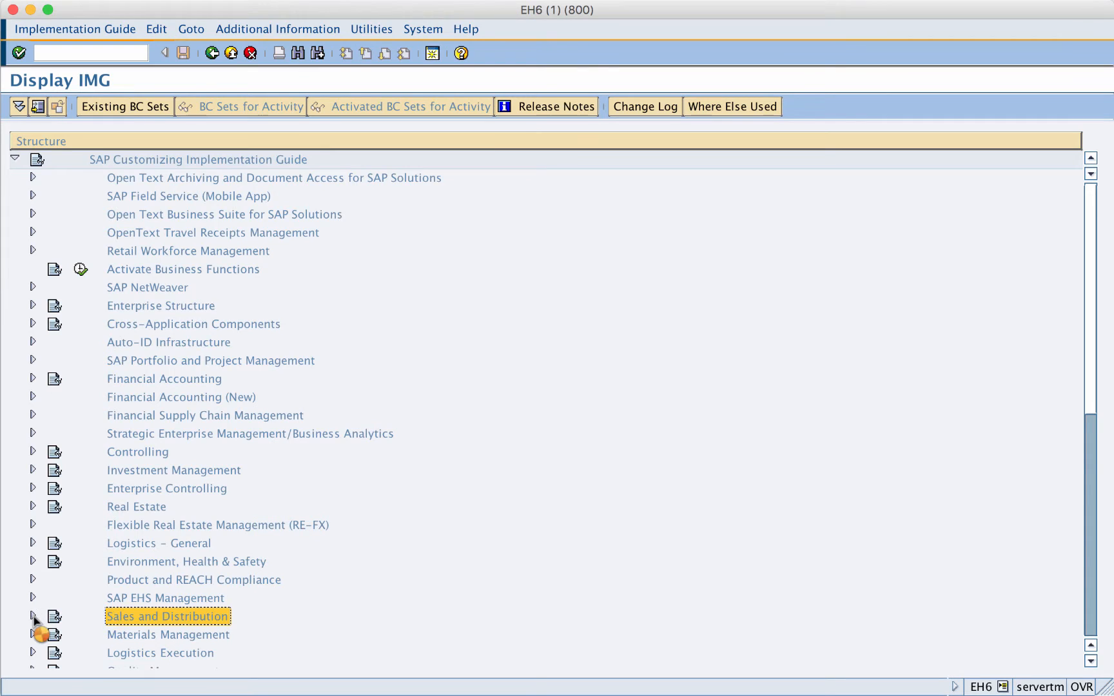
{"action": "left_click", "coordinate": [133, 352]}
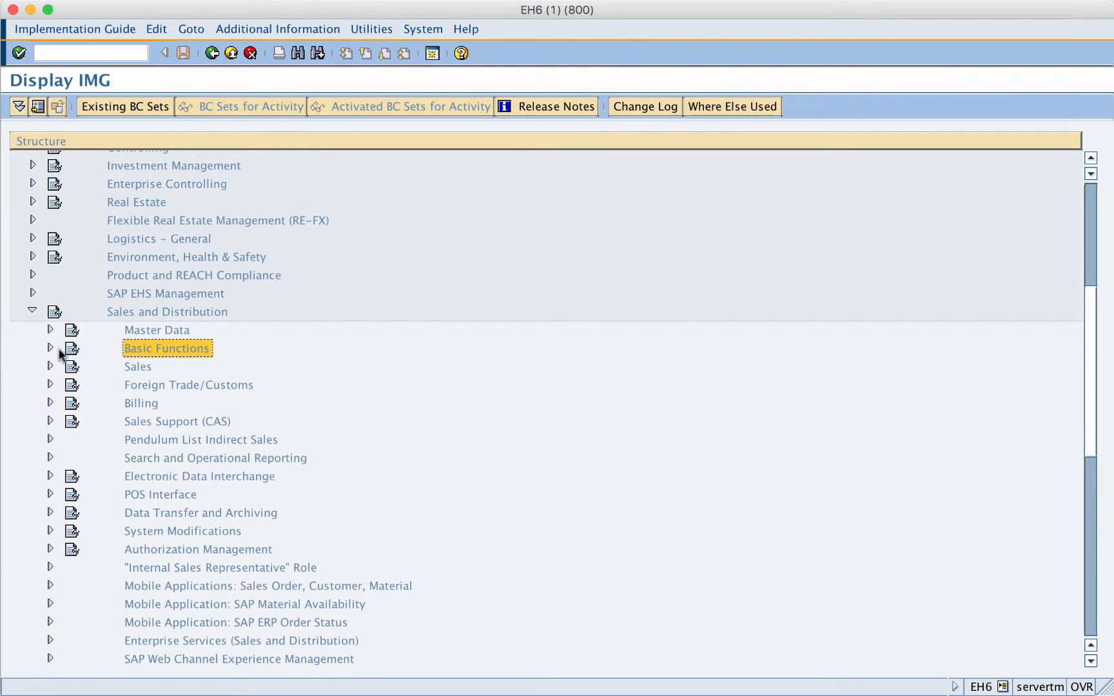
{"action": "left_click", "coordinate": [51, 349]}
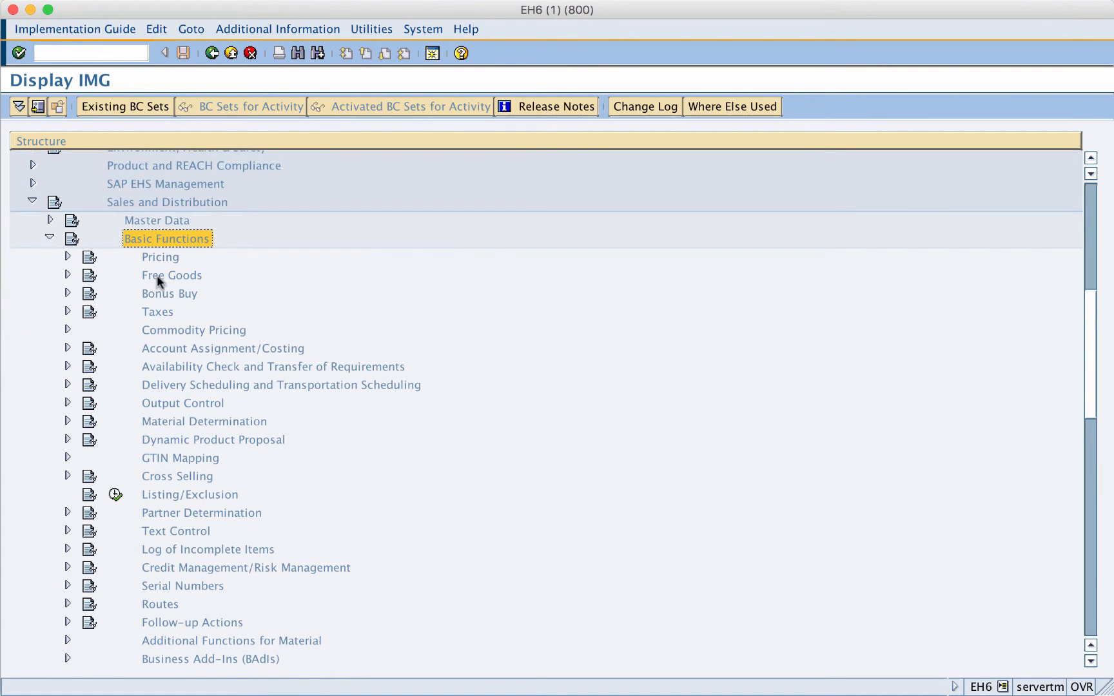
- Expand Pricing and its Pricing Control node, and execute the Define And Assign Pricing Procedures activity
{"action": "left_click", "coordinate": [160, 258]}
{"action": "left_click", "coordinate": [67, 257]}
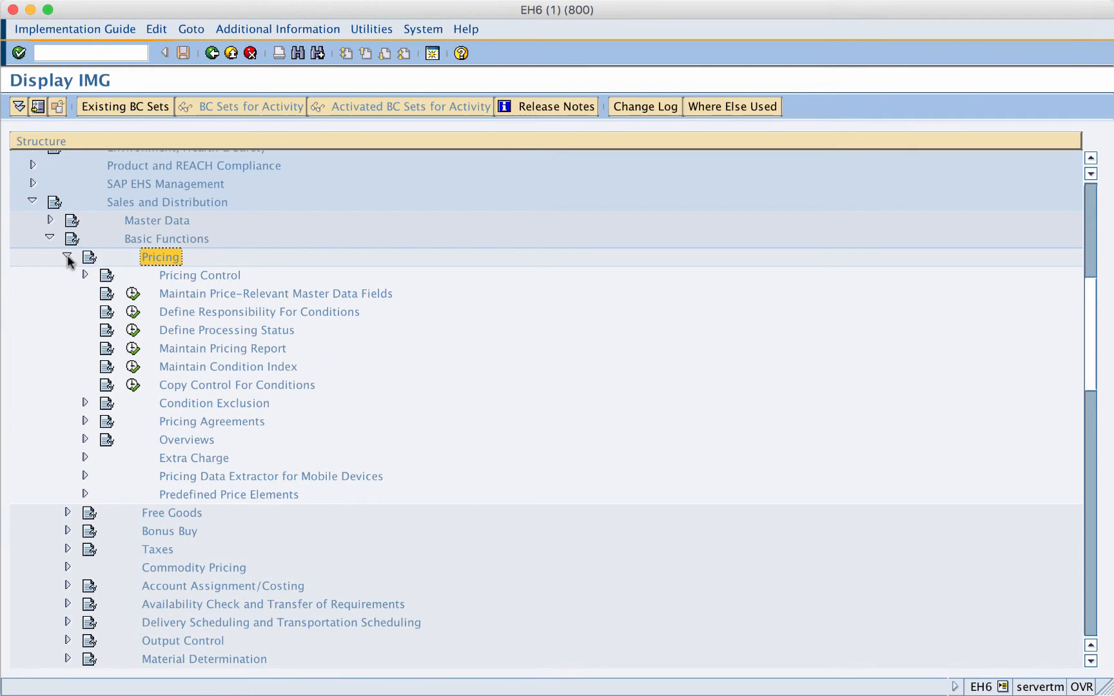
{"action": "left_click", "coordinate": [174, 277]}
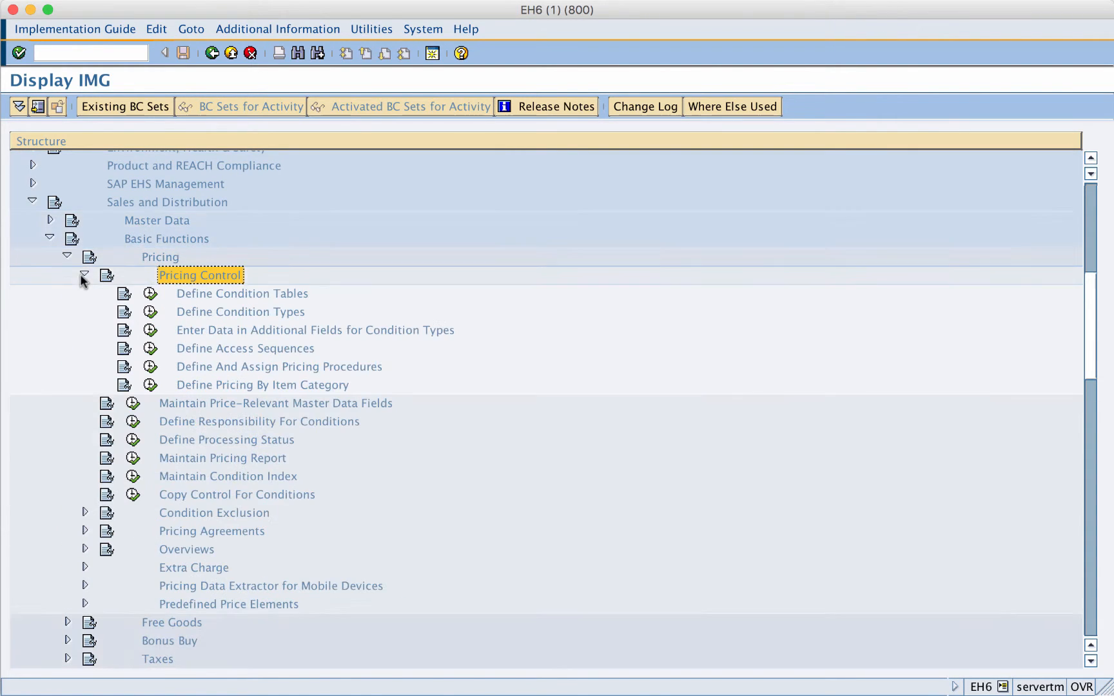
{"action": "left_click", "coordinate": [209, 367]}
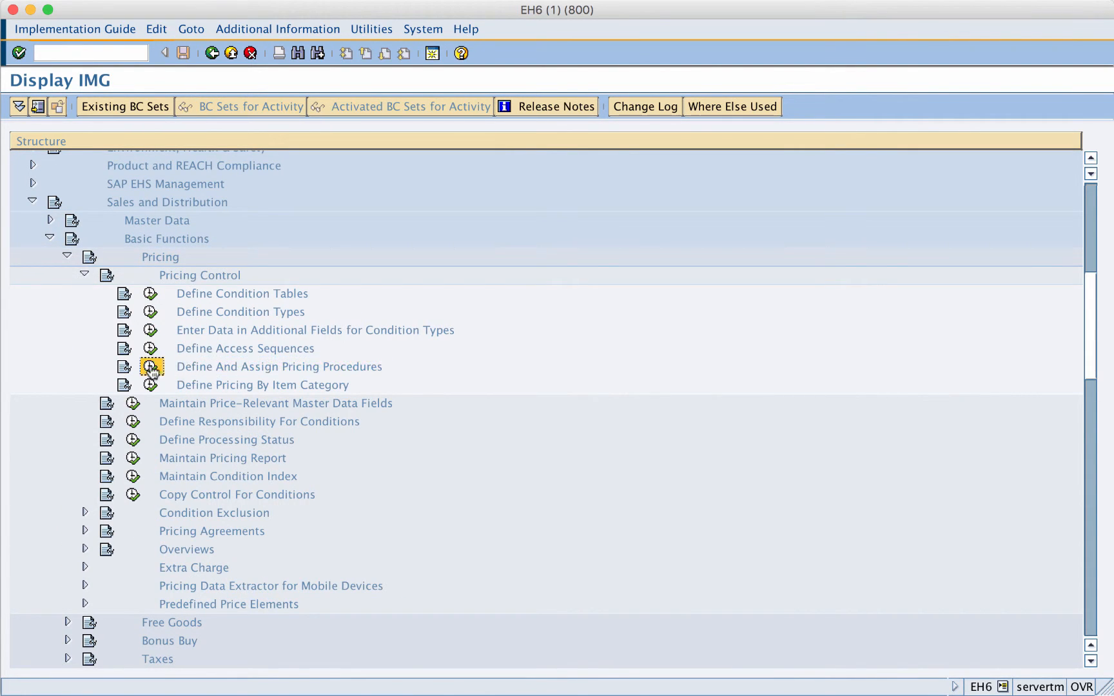
{"action": "left_click", "coordinate": [150, 365]}
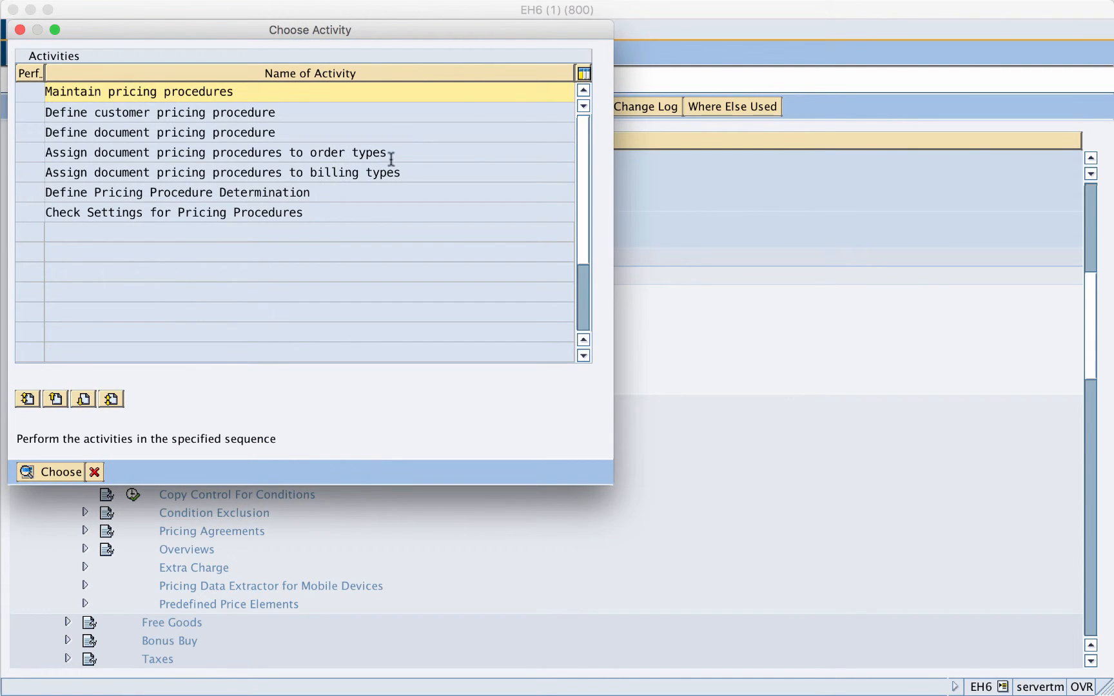
- Choose the "Assign document pricing procedures to order types" activity to maintain its assignments
{"action": "left_click_drag", "start_coordinate": [389, 153], "coordinate": [49, 152]}
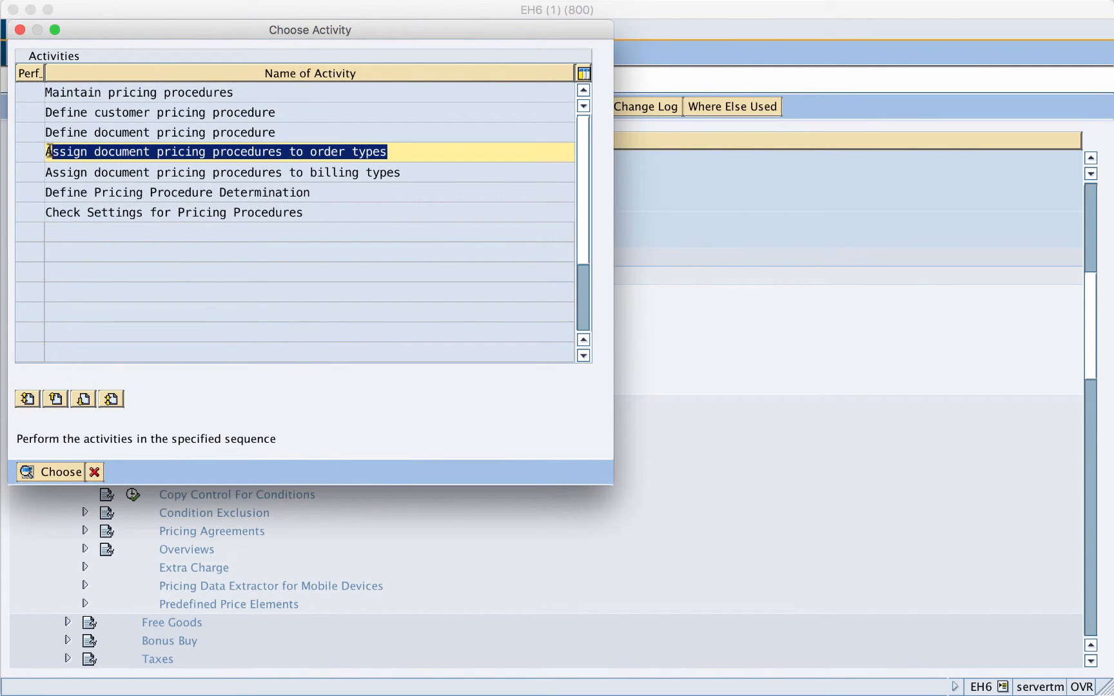
{"action": "left_click", "coordinate": [29, 154]}
{"action": "left_click", "coordinate": [43, 472]}
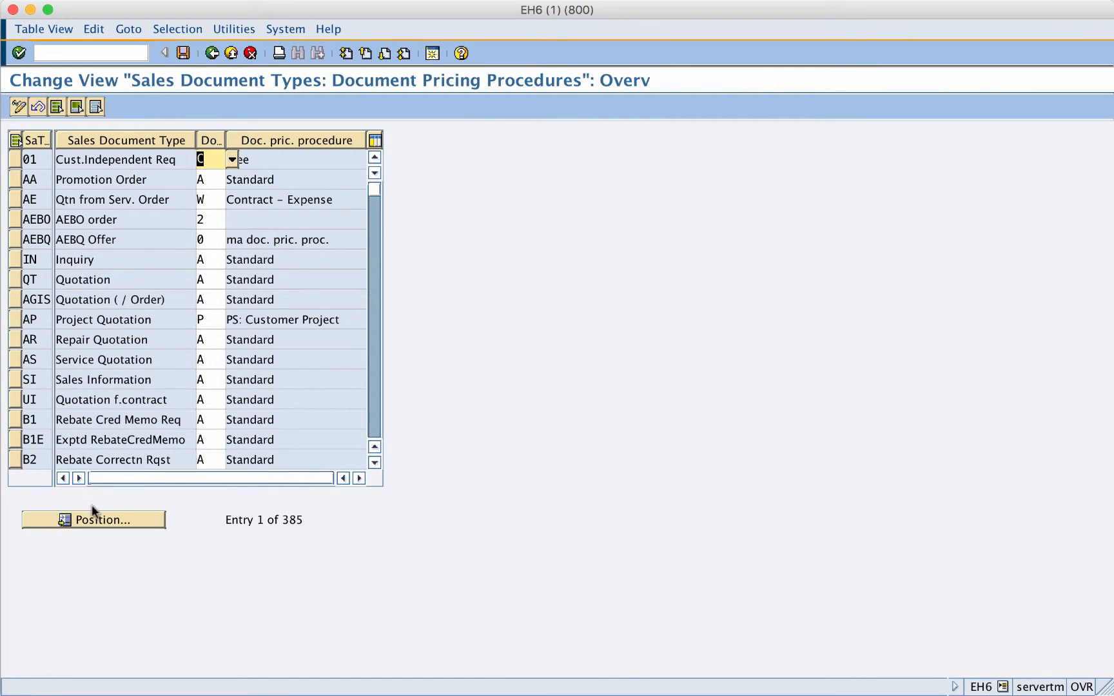
- Examine the document pricing procedures assigned to sales document types AA, AE, AEBO and AEBQ
{"action": "left_click", "coordinate": [207, 175]}
{"action": "left_click", "coordinate": [209, 204]}
{"action": "left_click", "coordinate": [208, 221]}
{"action": "left_click", "coordinate": [208, 240]}
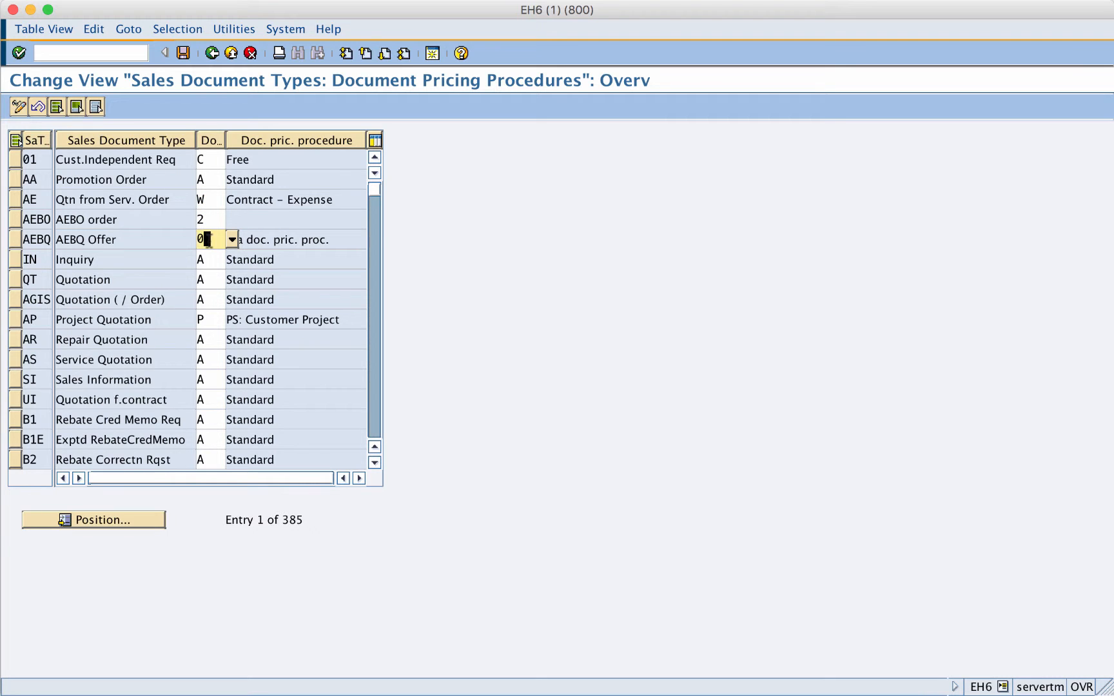
- Position the list at sales document type OR (Standard Order) and select its row
{"action": "left_click", "coordinate": [115, 520]}
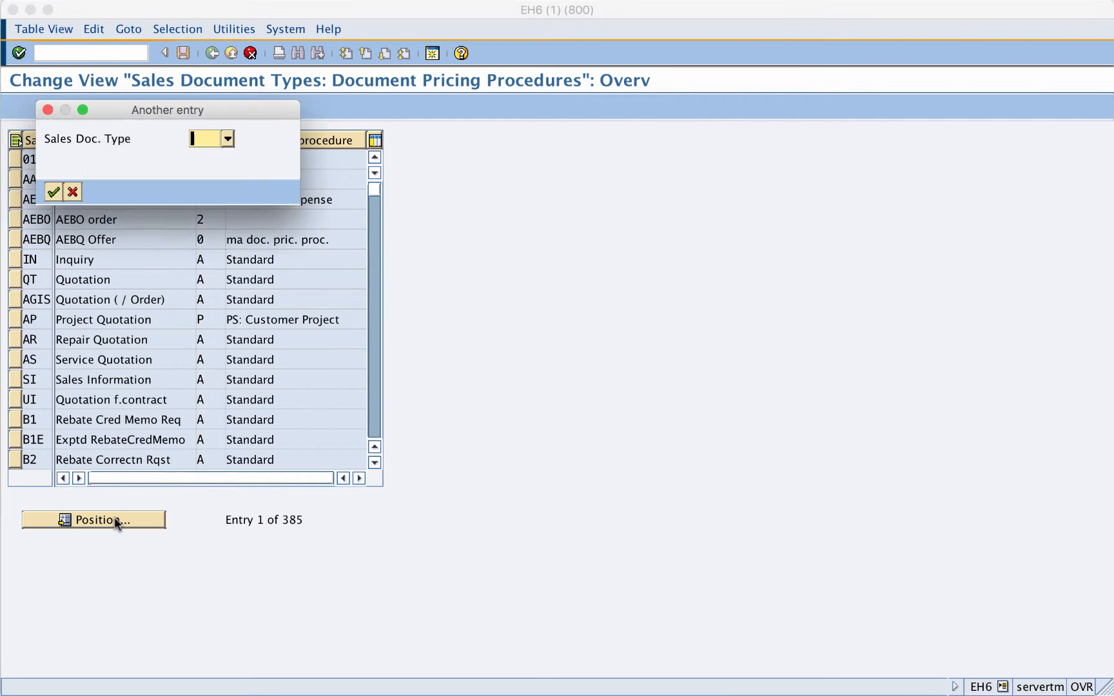
{"action": "type", "text": "OR"}
{"action": "key", "text": "Return"}
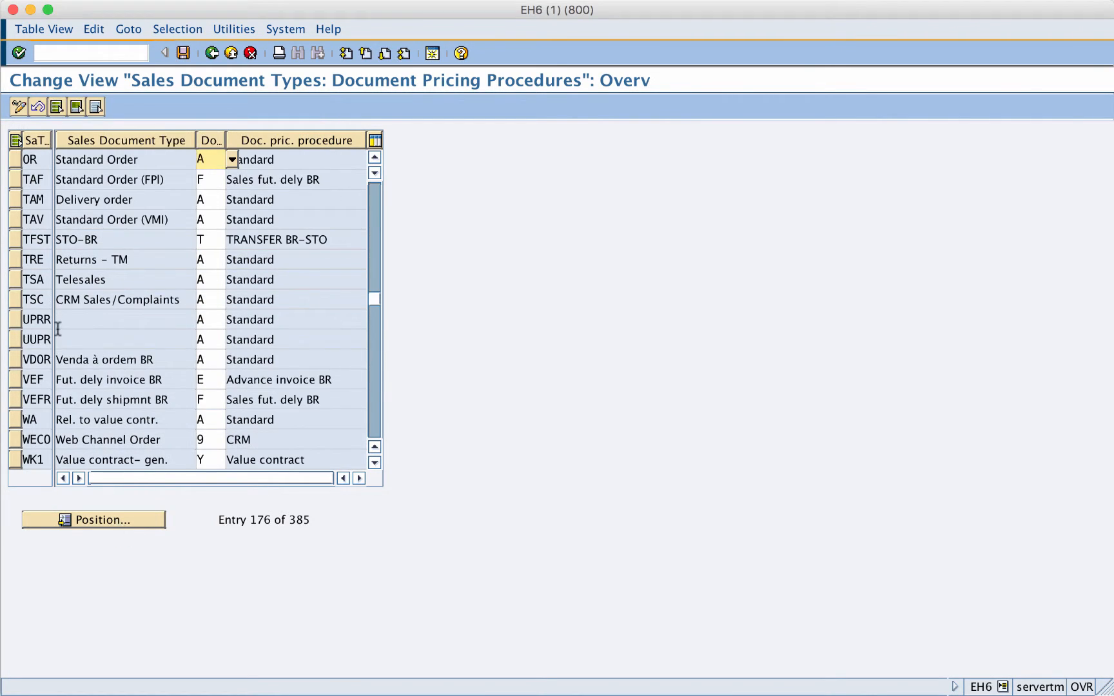
{"action": "left_click", "coordinate": [14, 159]}
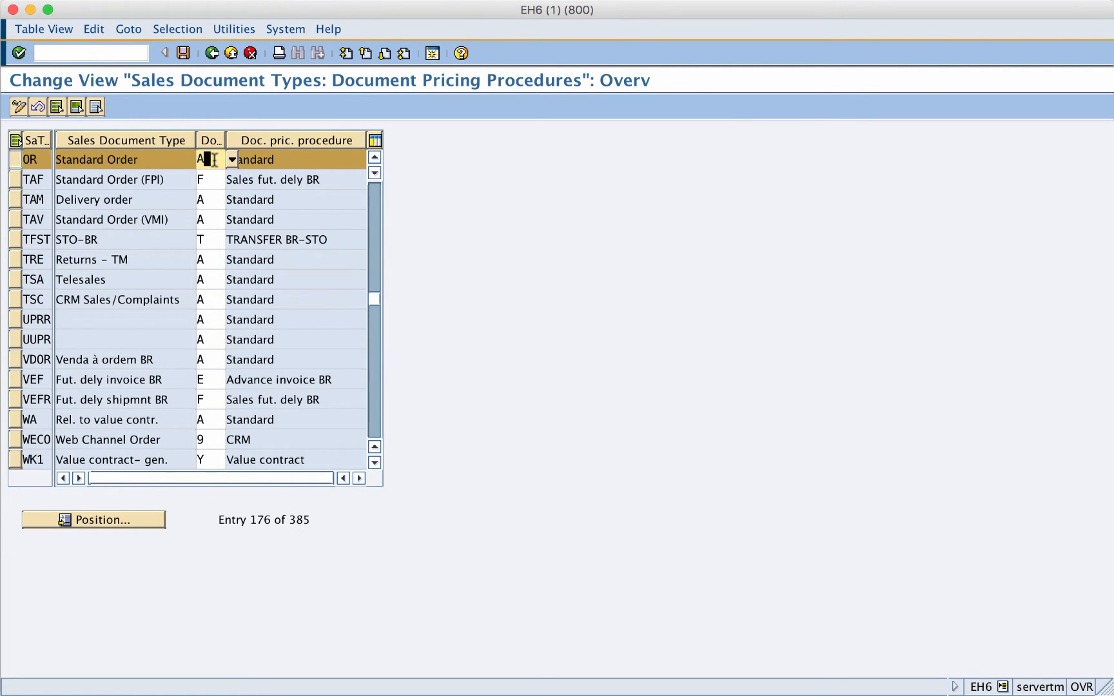
- Check the document pricing procedure assigned to Rush Order (RO), listed just above the Standard Order
{"action": "left_click", "coordinate": [375, 157]}
{"action": "left_click", "coordinate": [375, 157]}
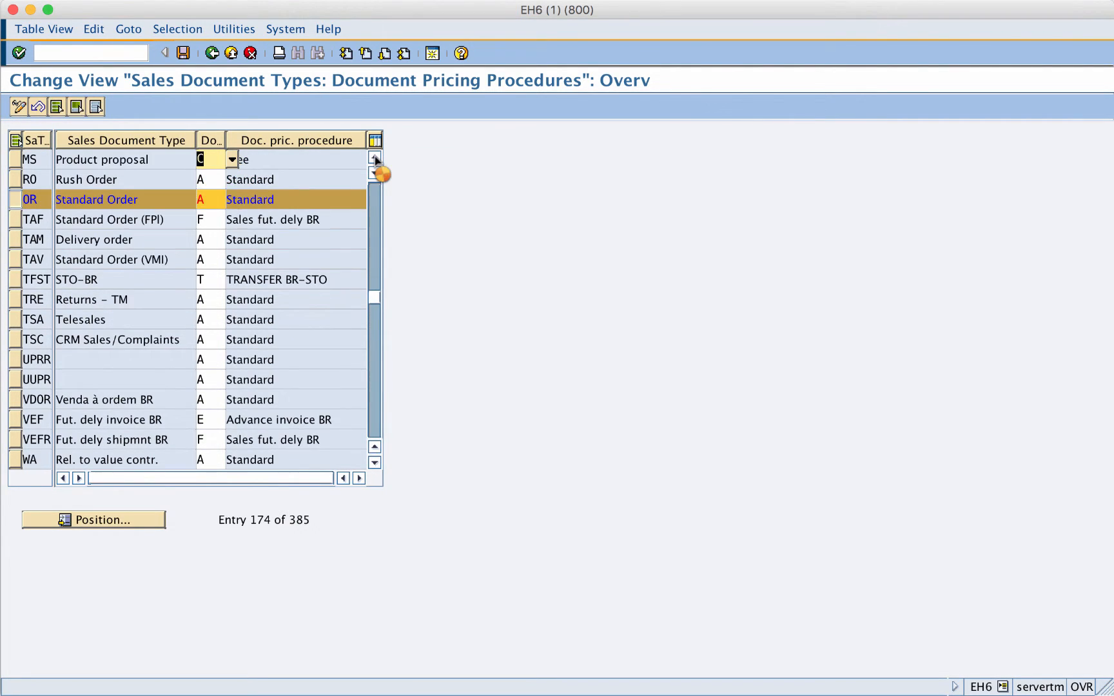
{"action": "left_click", "coordinate": [374, 158]}
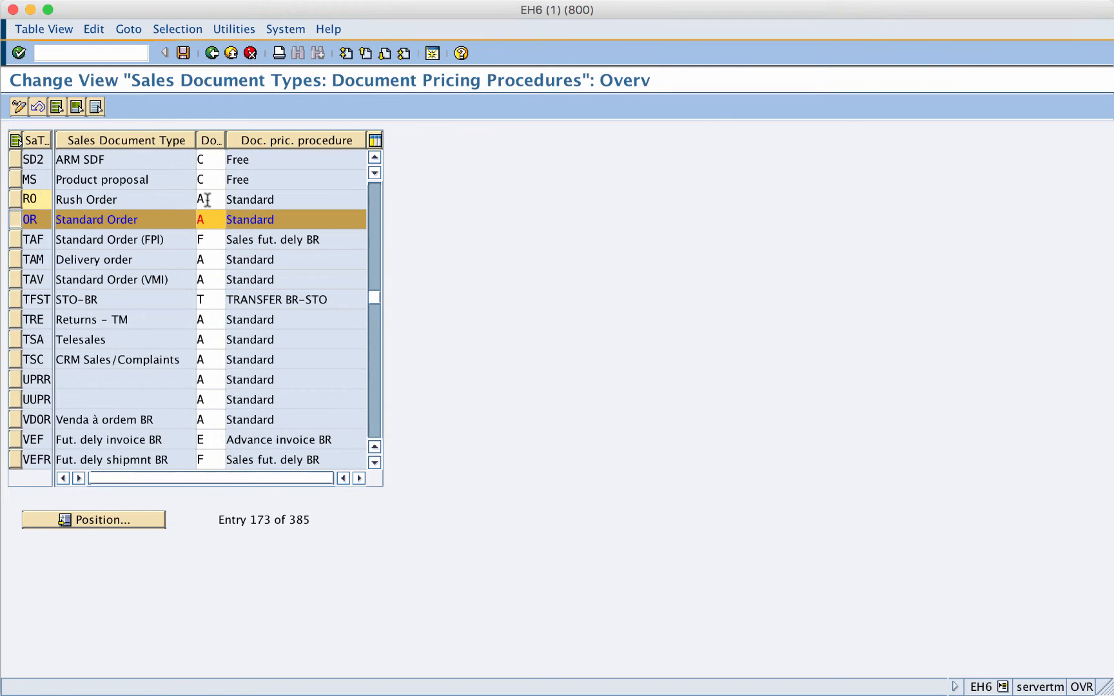
{"action": "left_click", "coordinate": [206, 199]}
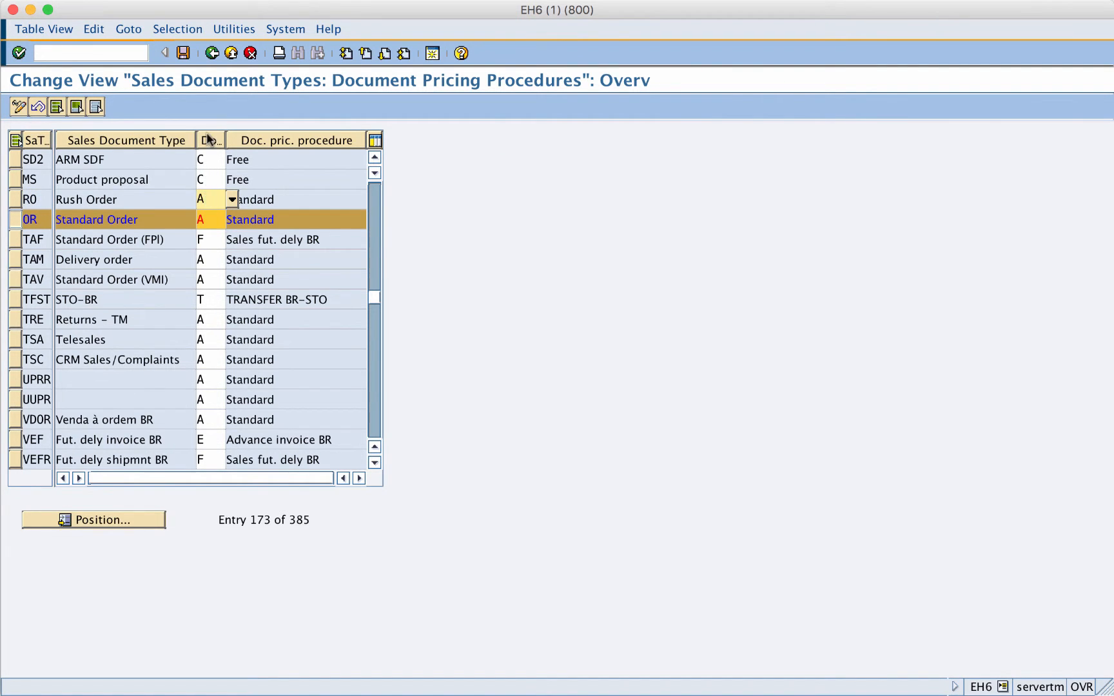